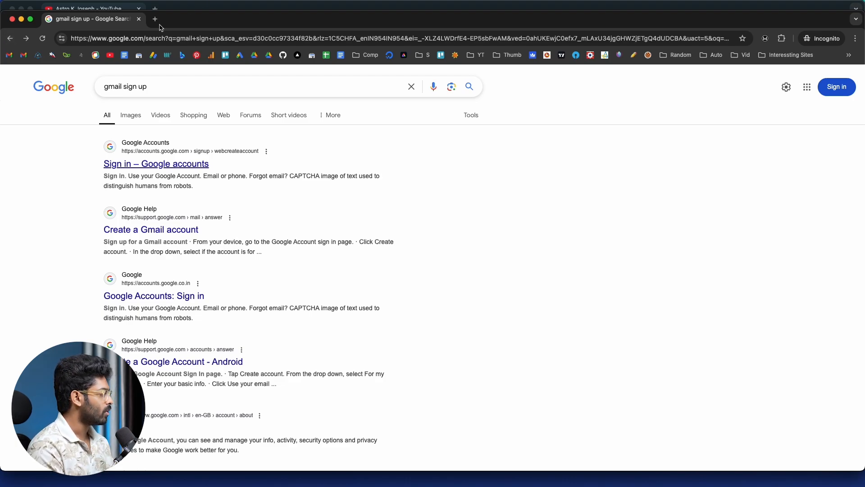
Start a personal Google account sign-up and enter a name.
click(137, 163)
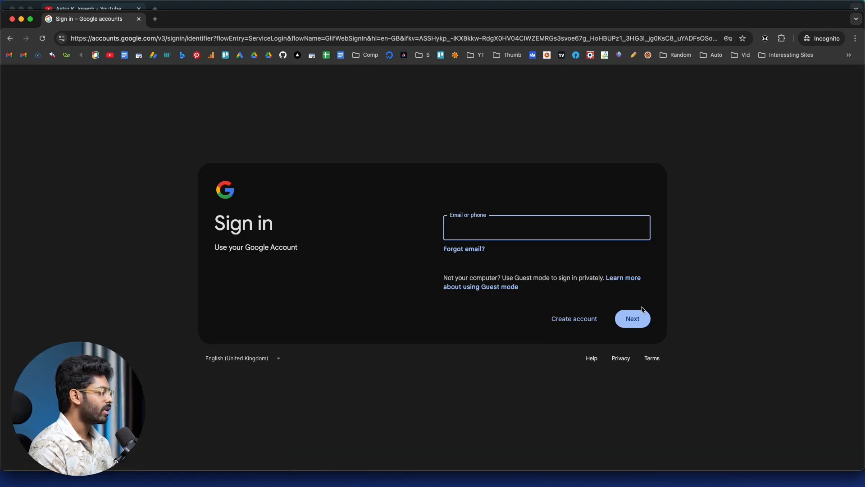
click(583, 319)
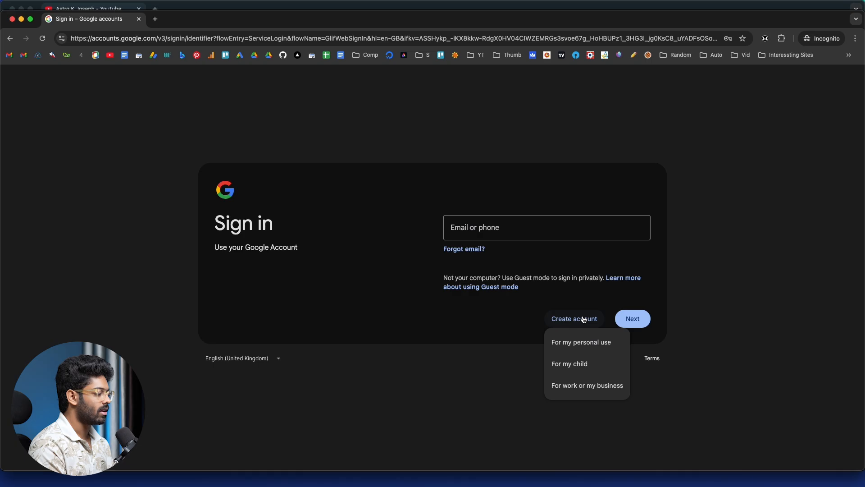
click(582, 349)
text(sddfdf)
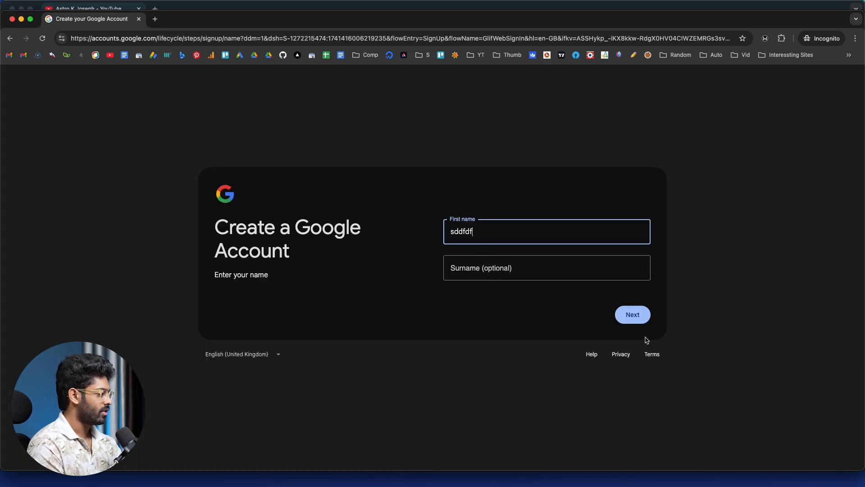
click(635, 314)
click(469, 228)
text(12)
key(Tab)
click(526, 229)
click(531, 251)
key(Tab)
text(1998)
click(554, 268)
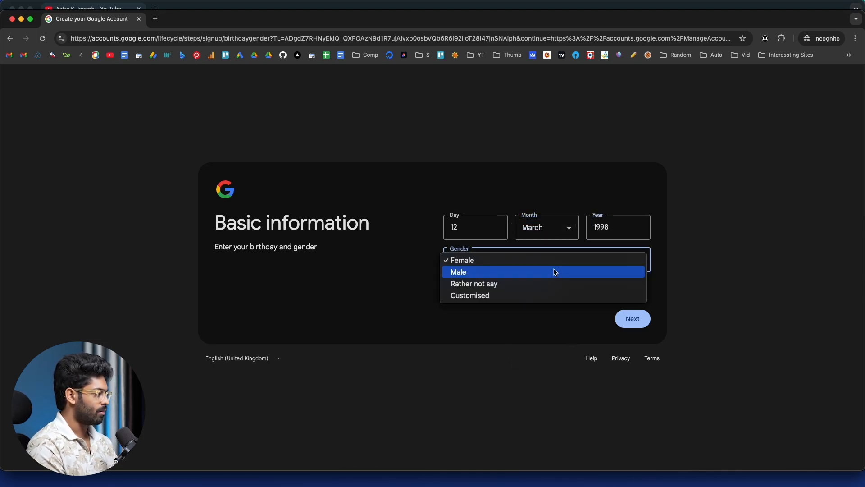
click(505, 272)
Take the first suggested Gmail address and continue to the password step.
click(641, 318)
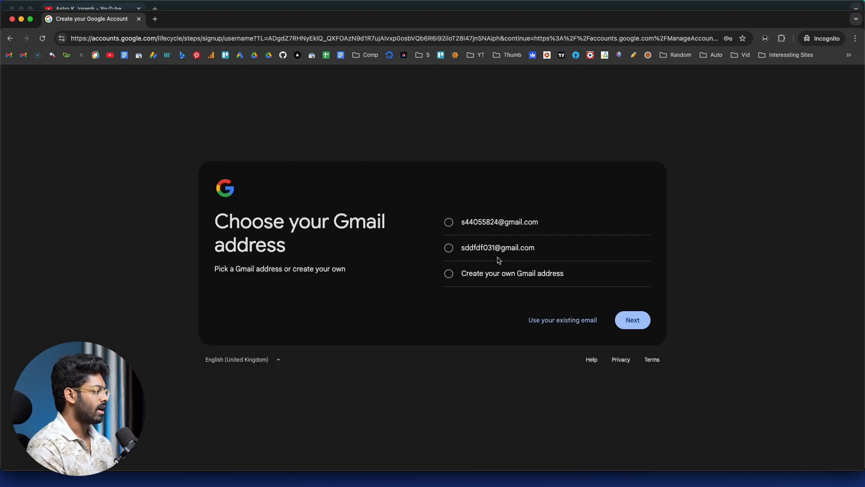
click(471, 221)
click(628, 321)
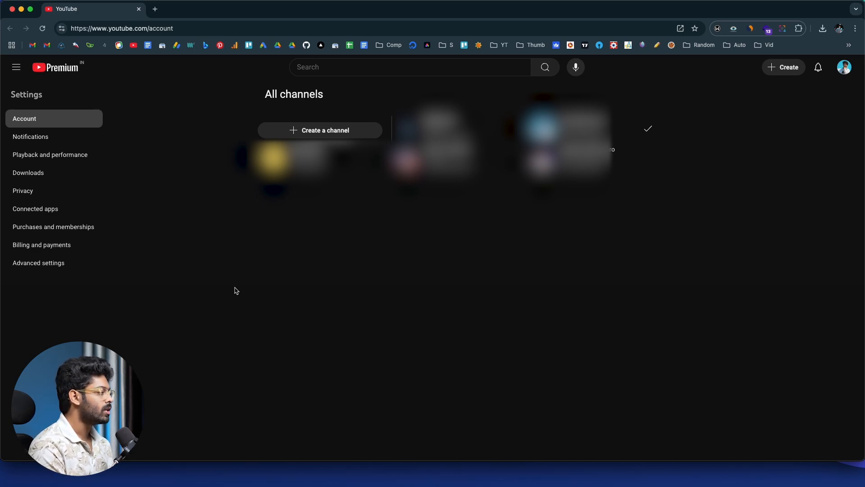
Begin a new channel and enter the creator's name in the Name field of How you'll appear.
click(355, 129)
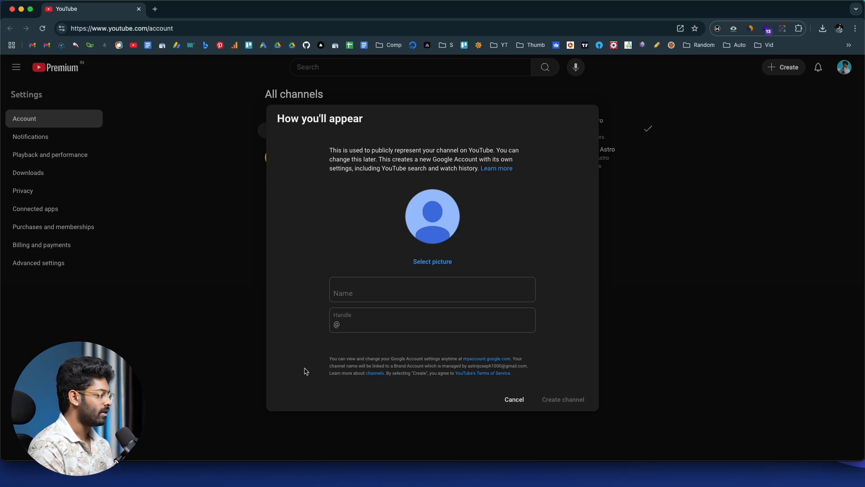
click(374, 296)
text(A)
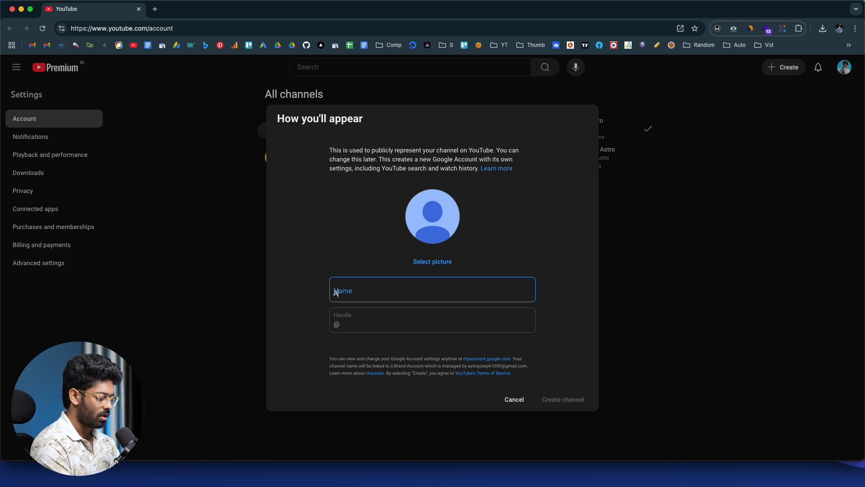
text(stro K Jo)
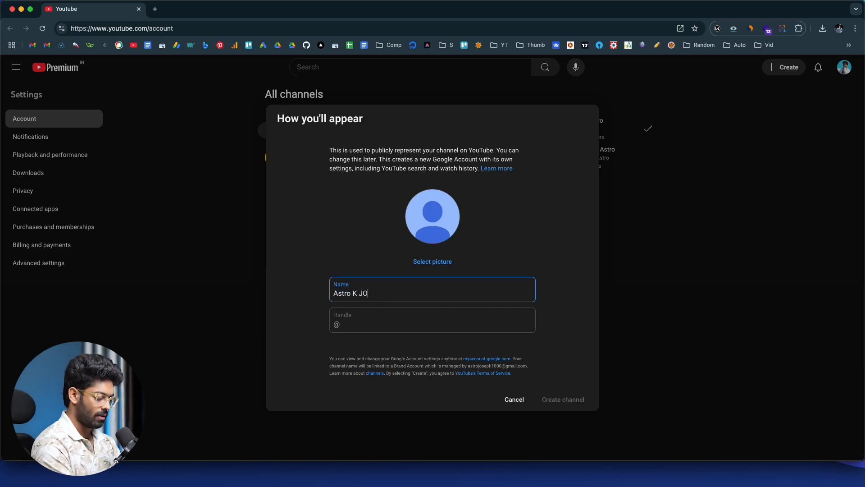
text(seph)
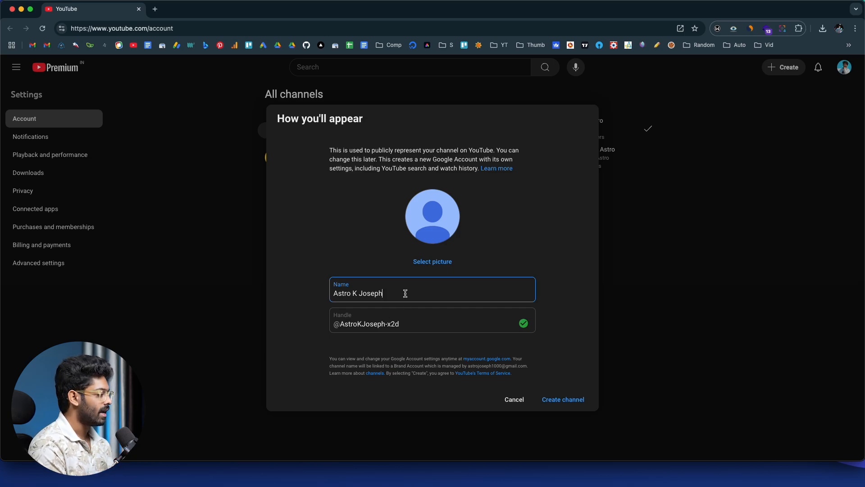
drag(404, 293, 328, 295)
click(321, 299)
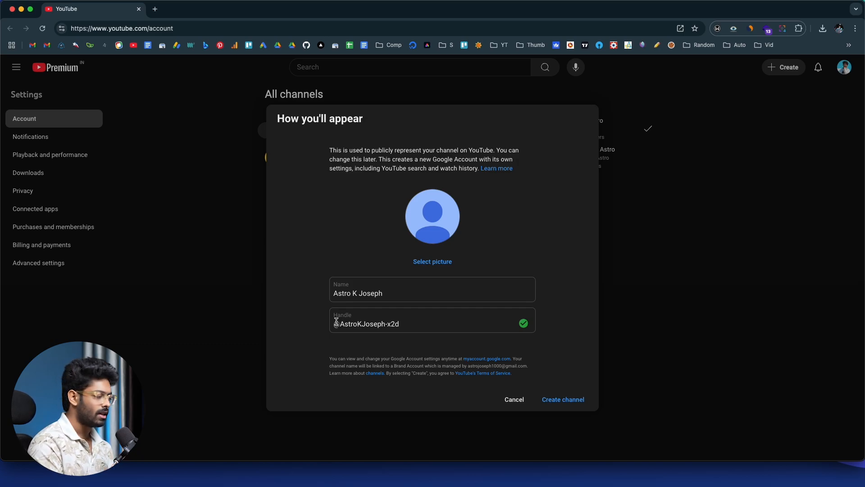
Edit the handle, adding an 'i' until it is available, then create the channel.
click(404, 325)
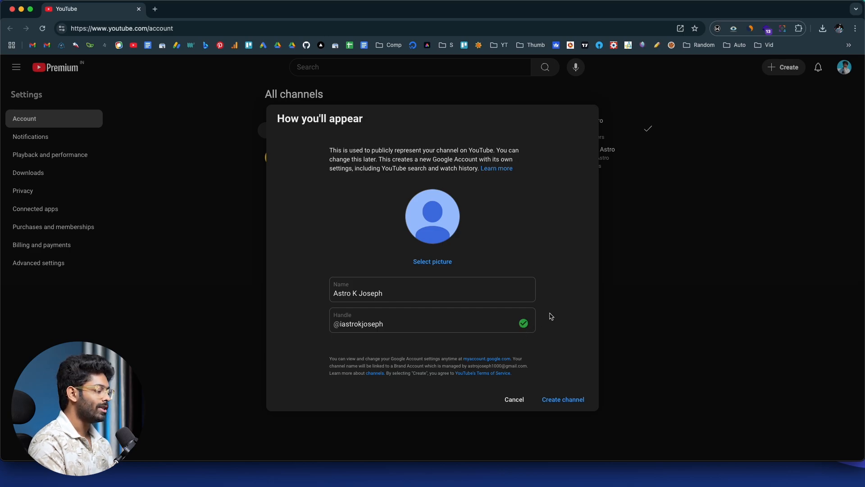
click(343, 324)
key(BackSpace)
click(309, 319)
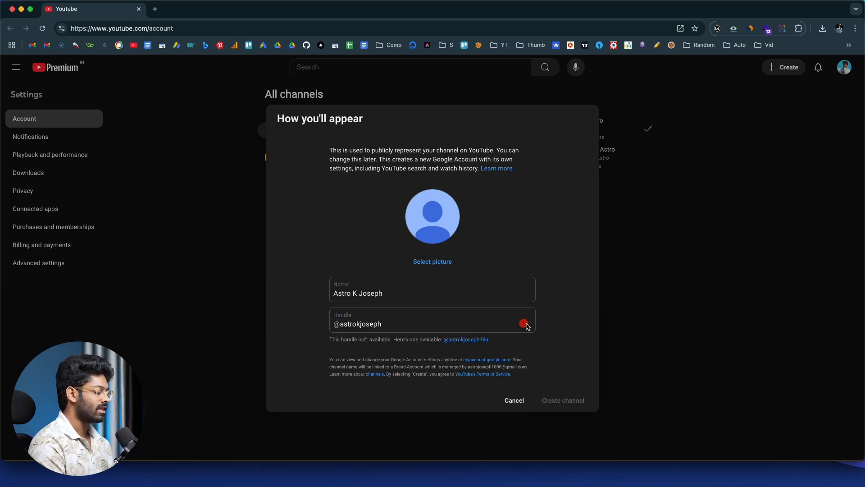
click(482, 329)
key(super+a)
key(Left)
text(i)
click(595, 273)
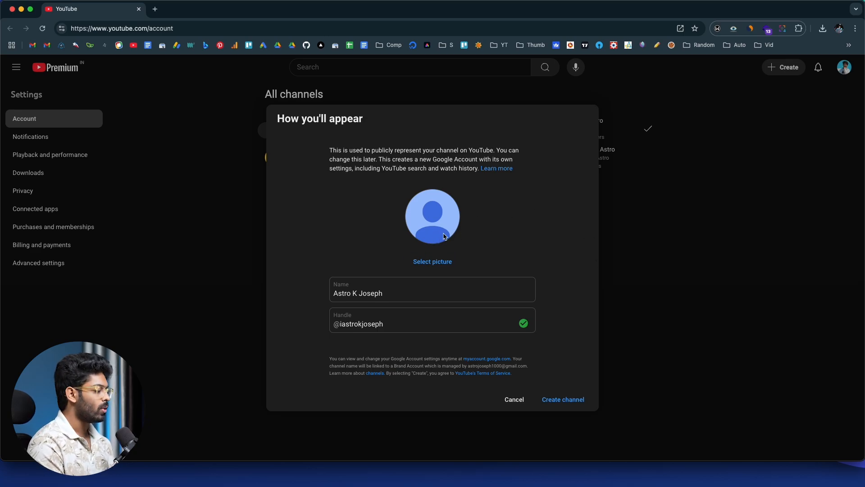
click(565, 401)
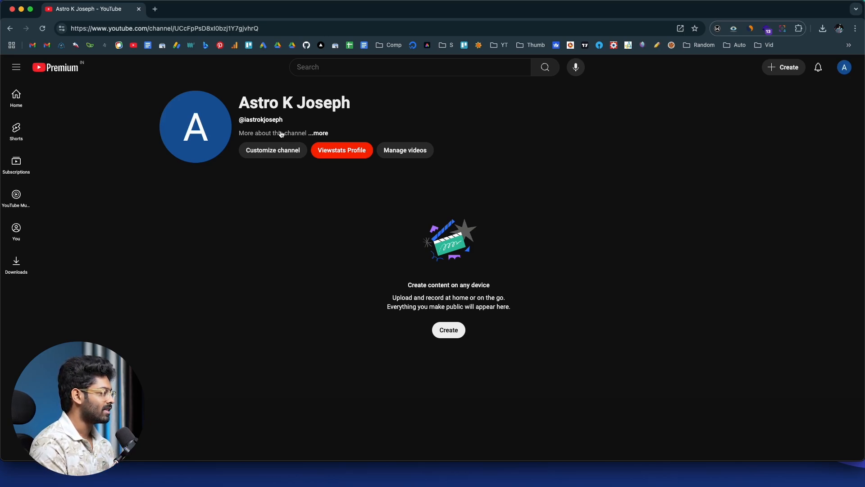
Open YouTube Studio from the avatar's account menu.
drag(285, 120, 244, 116)
click(271, 117)
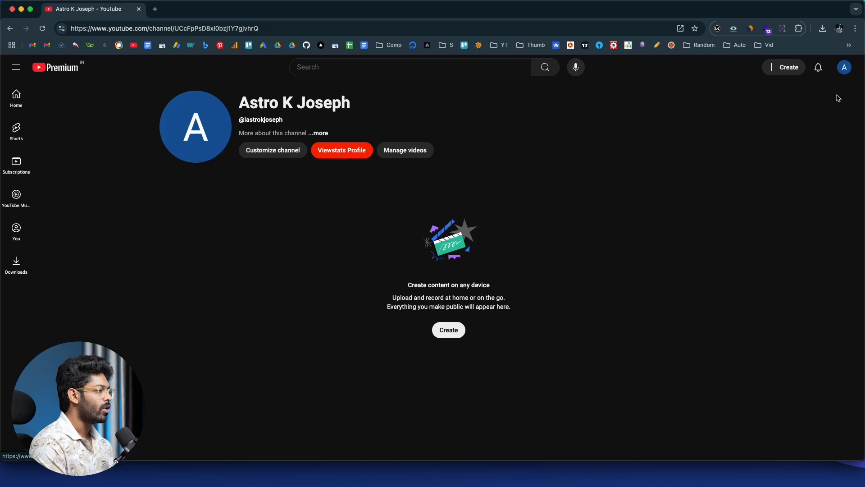
click(844, 68)
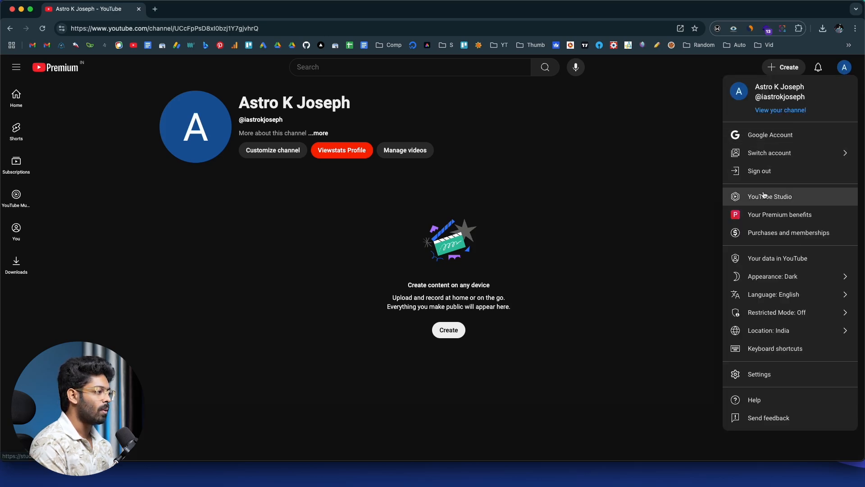
click(784, 197)
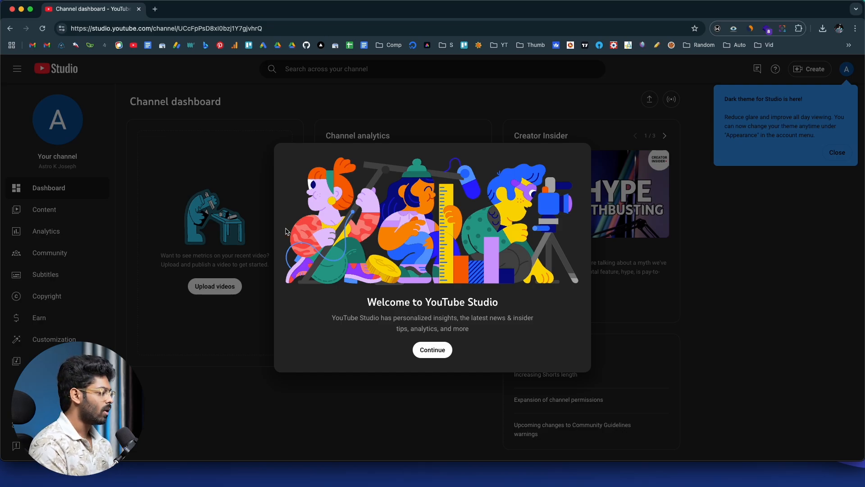
Dismiss the welcome and dark theme popups, then go to Customization.
click(431, 350)
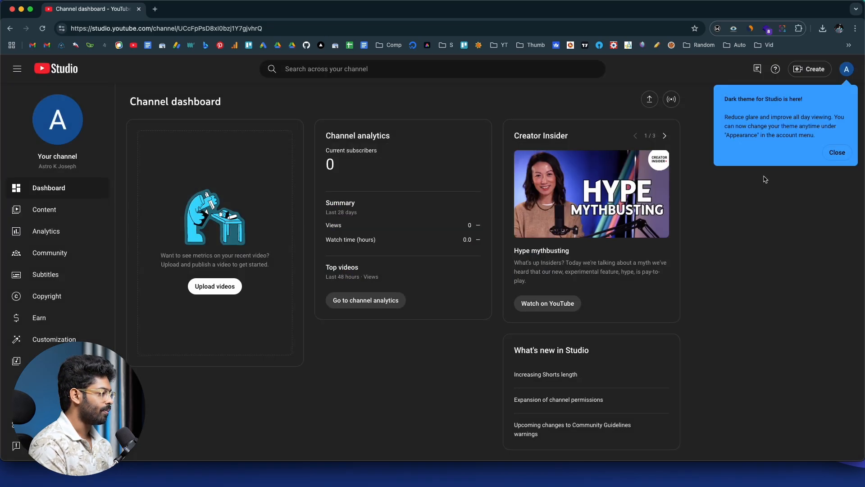
click(837, 153)
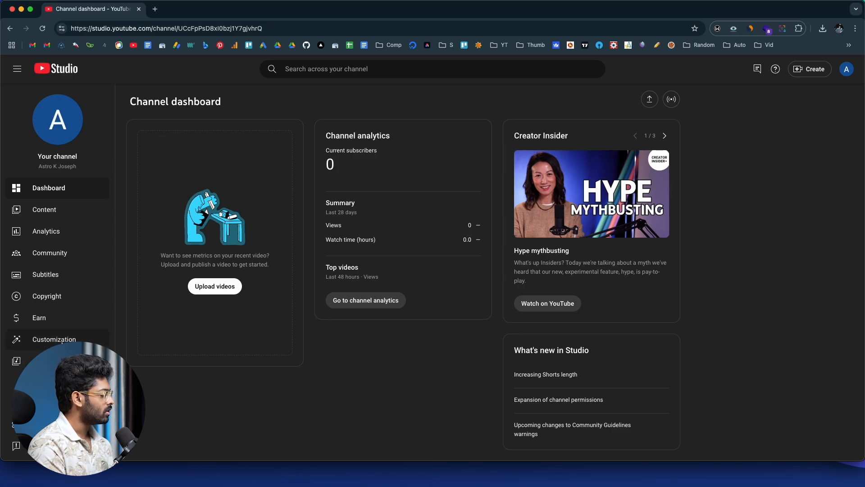
click(62, 341)
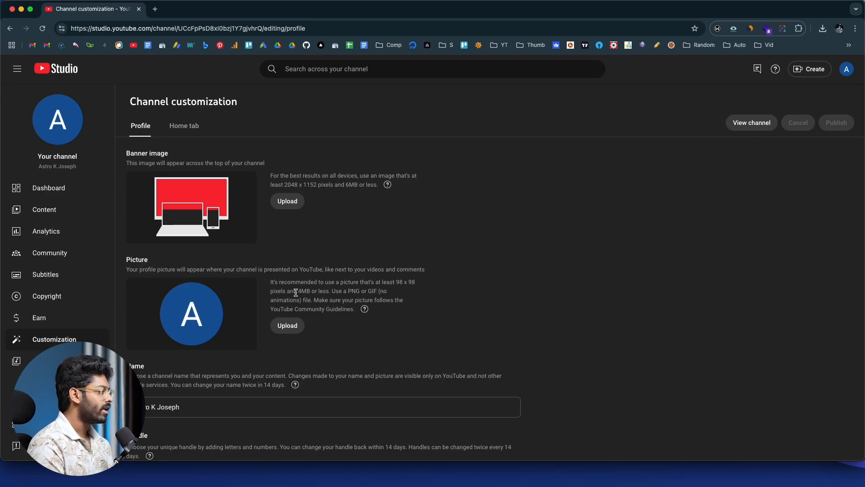
Upload Astro Profile Pic.jpg as the profile picture, with the crop shifted over the person.
click(289, 327)
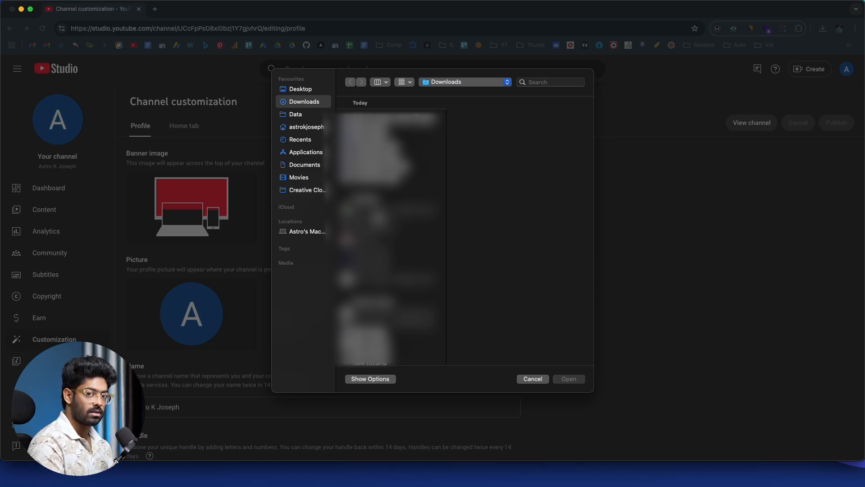
scroll(389, 234, down, 10)
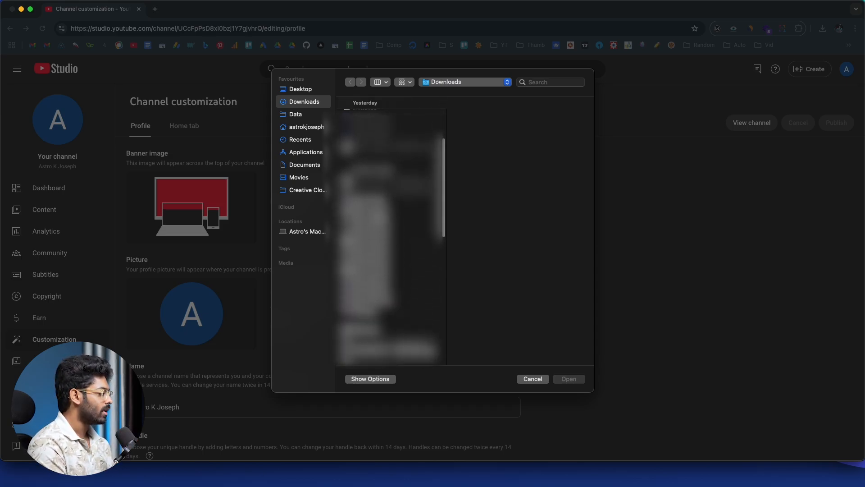
click(381, 278)
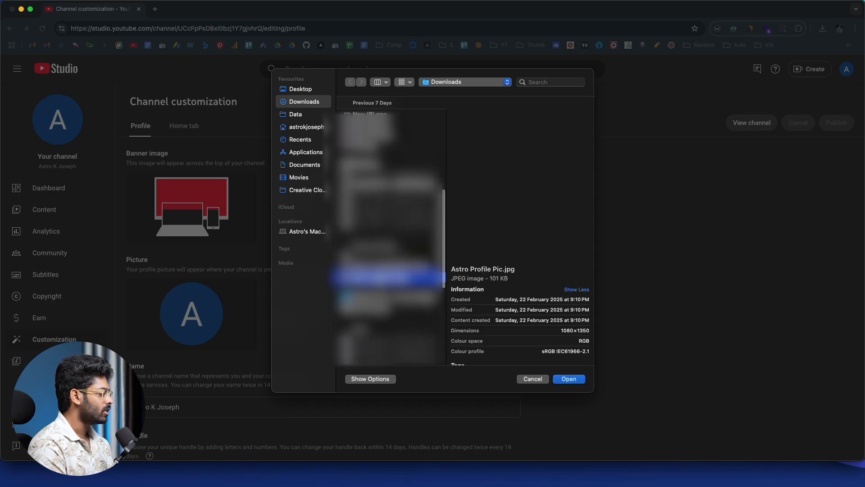
click(569, 379)
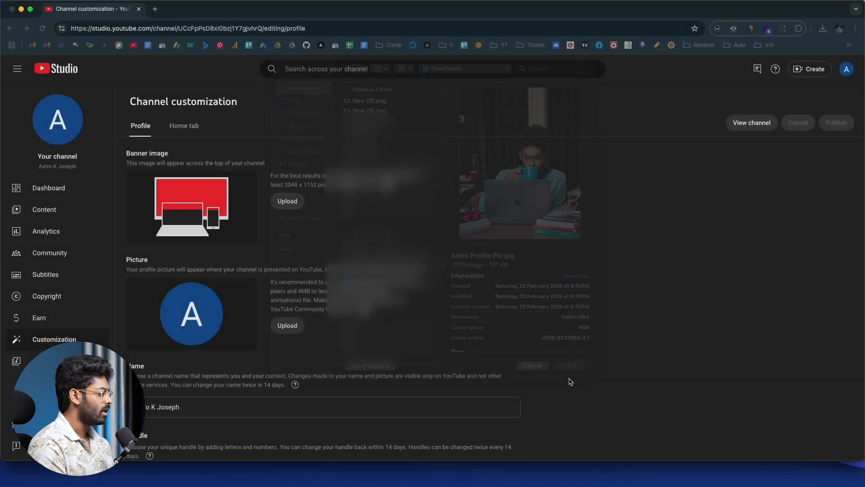
drag(370, 314, 371, 323)
click(620, 425)
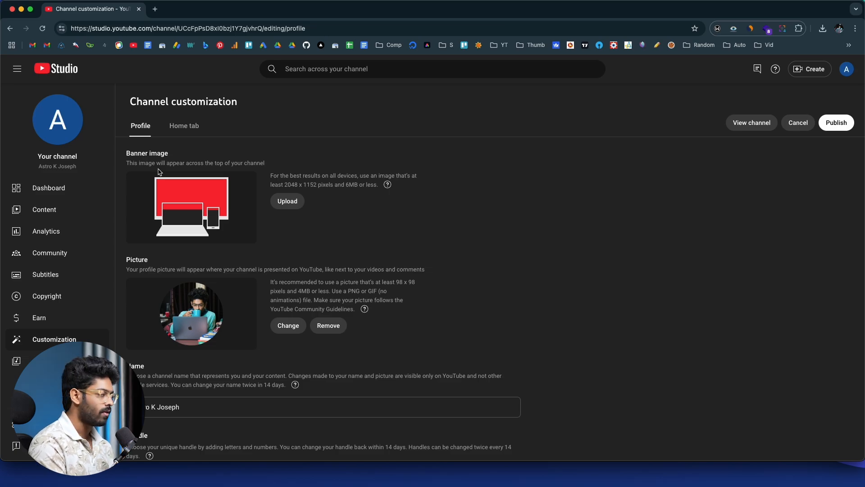
Open Canva in a new tab and show the YouTube Banner designs.
click(155, 9)
text(canv)
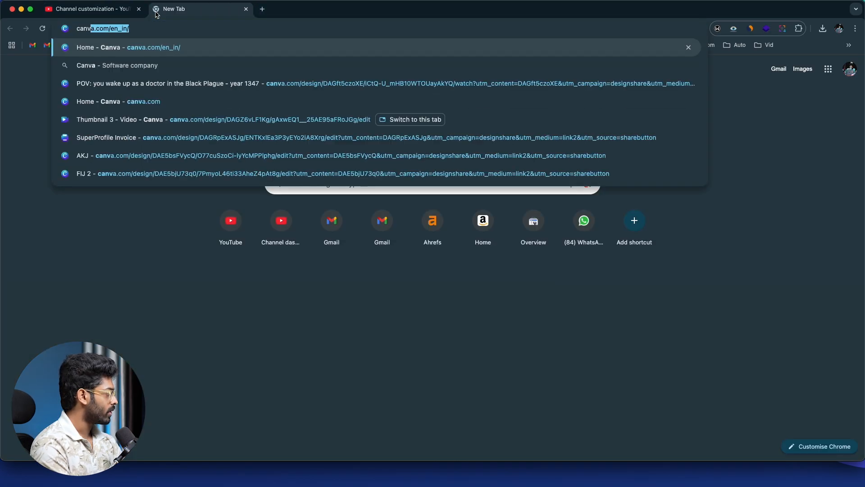
key(Return)
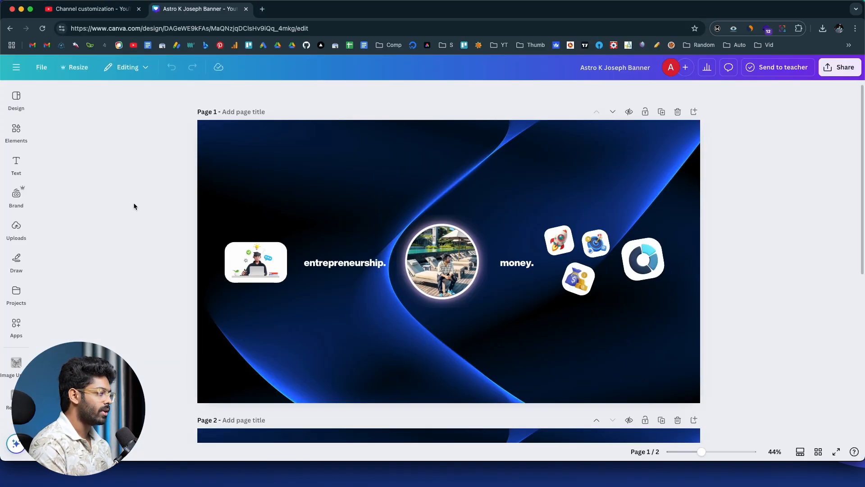
click(17, 110)
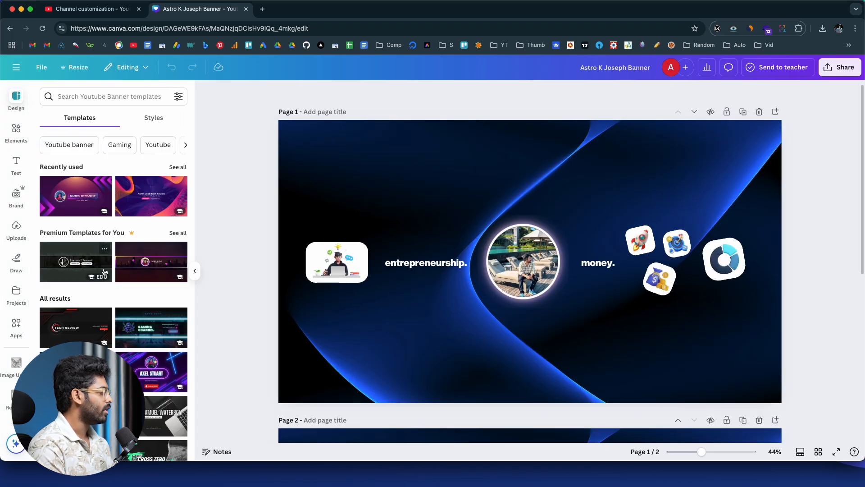
scroll(113, 252, down, 5)
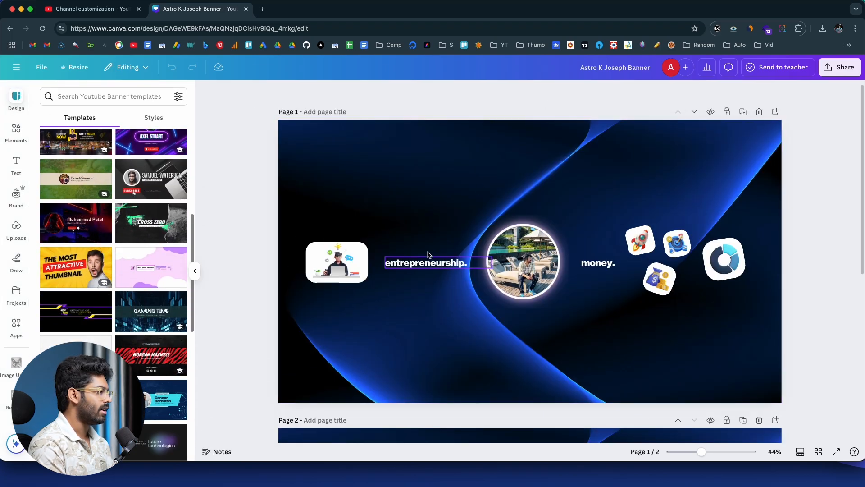
Download the banner design as a PNG and return to YouTube Studio.
click(839, 68)
click(700, 241)
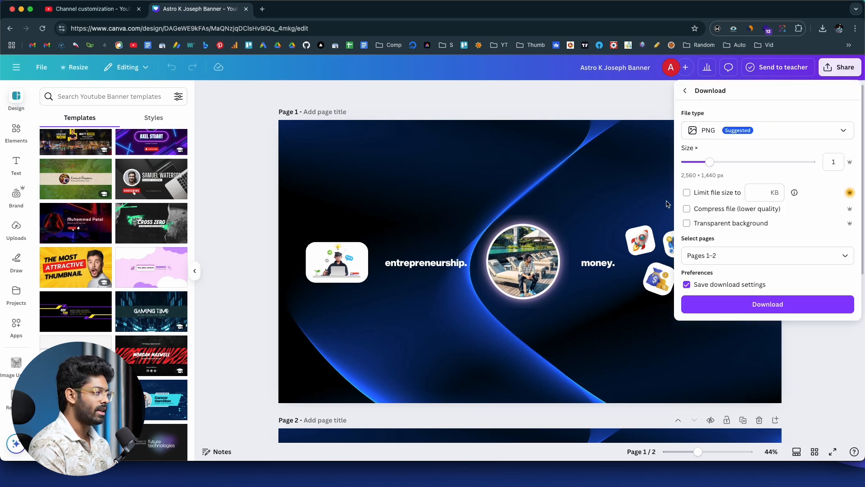
click(492, 197)
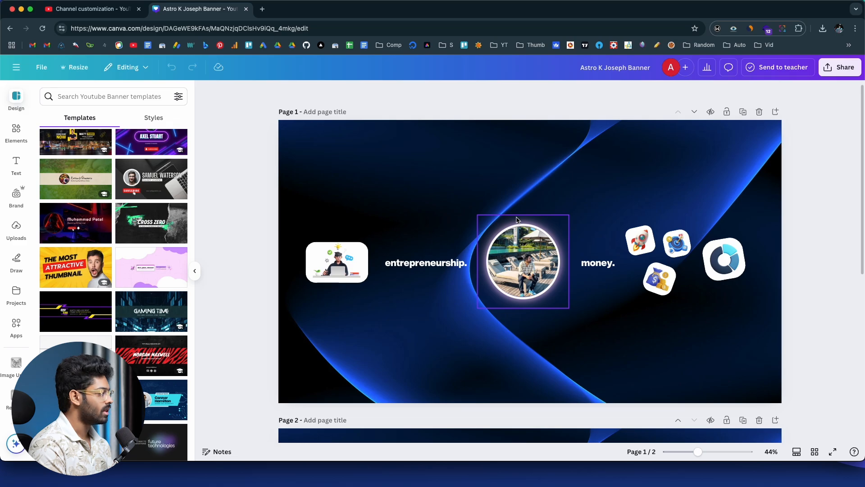
click(90, 9)
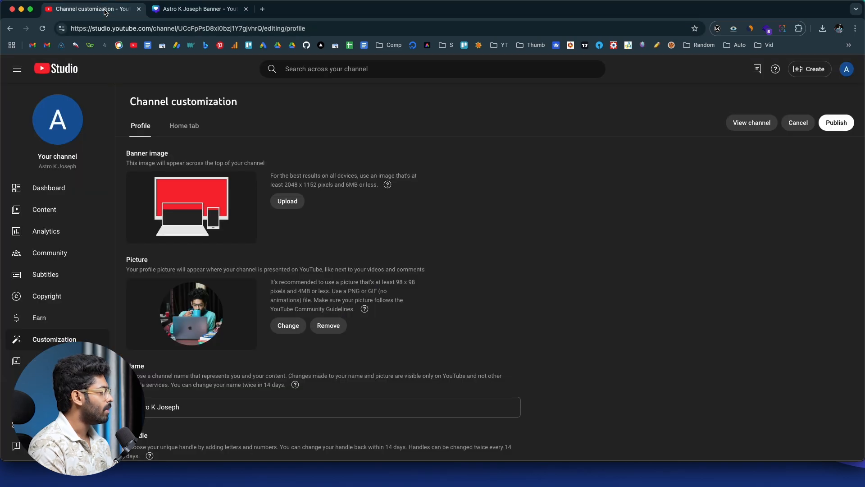
Upload the downloaded Canva PNG as the channel banner image.
click(286, 205)
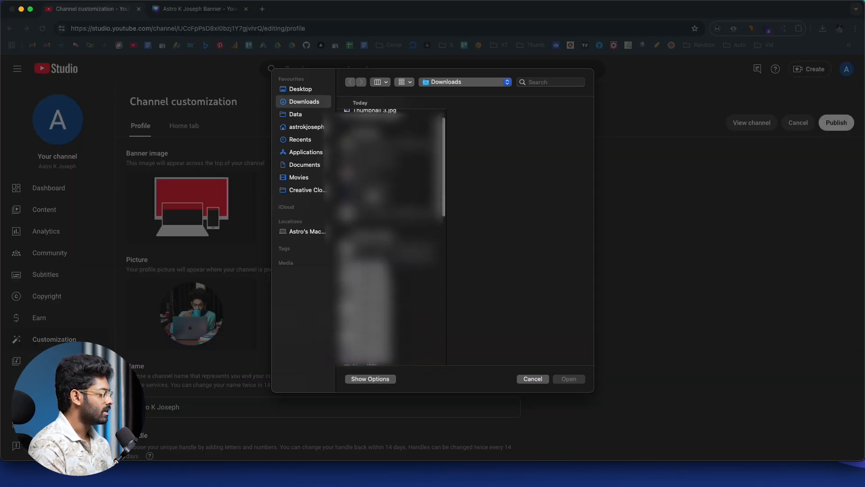
scroll(390, 234, down, 5)
click(387, 304)
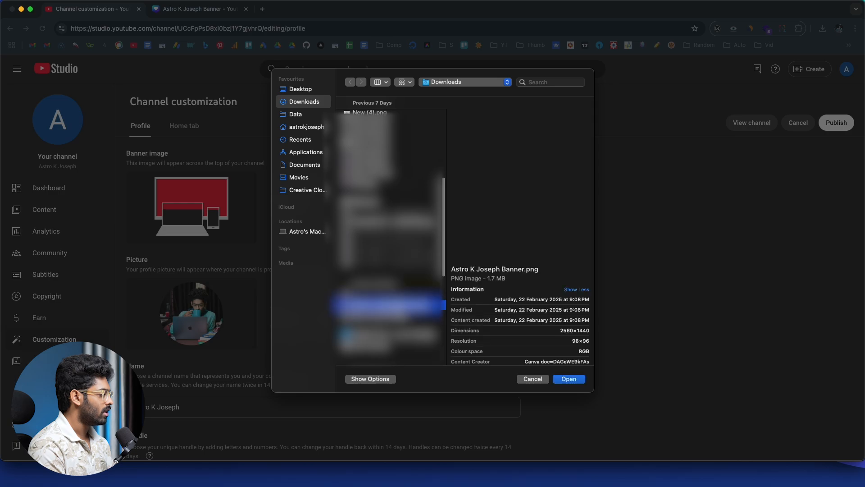
click(562, 379)
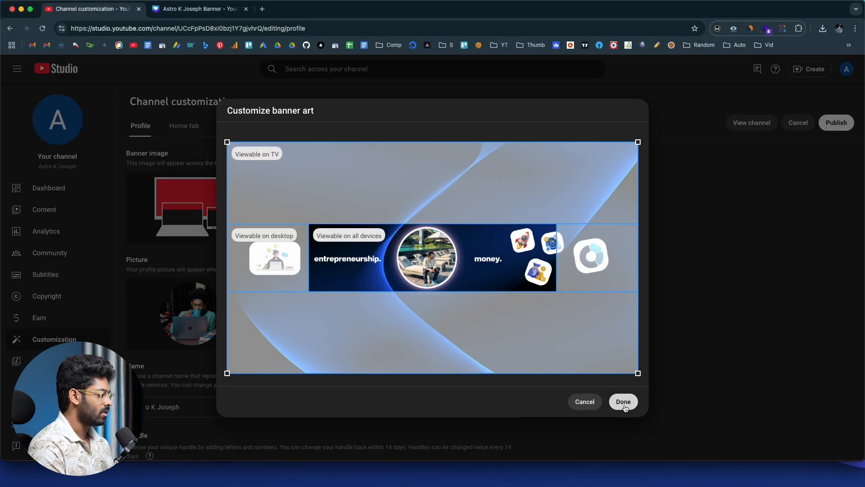
click(624, 402)
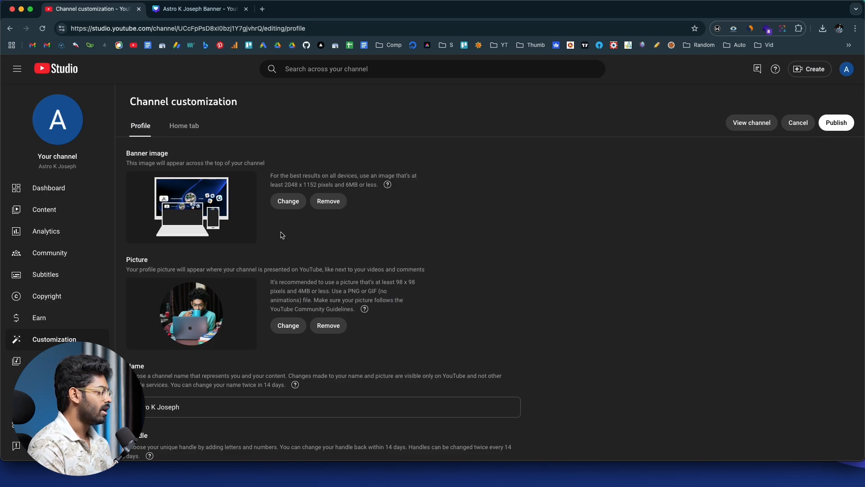
Check the channel name and handle fields, then open a new browser tab.
scroll(281, 235, down, 5)
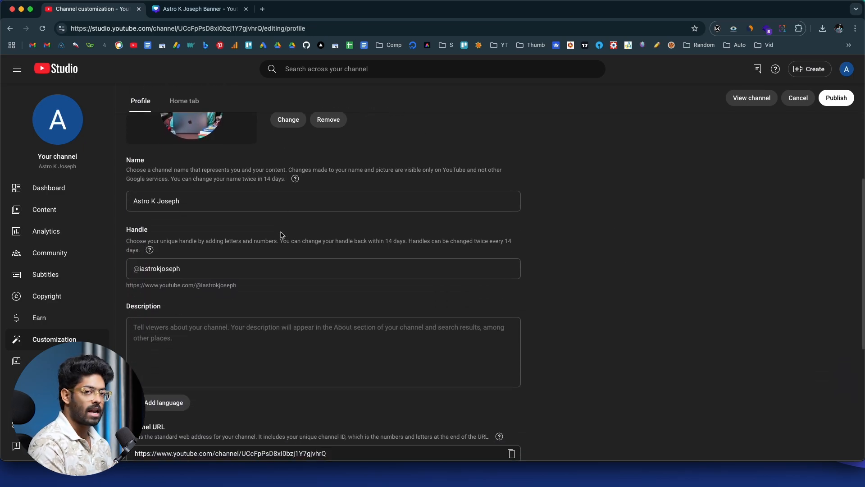
drag(193, 203, 137, 203)
click(210, 266)
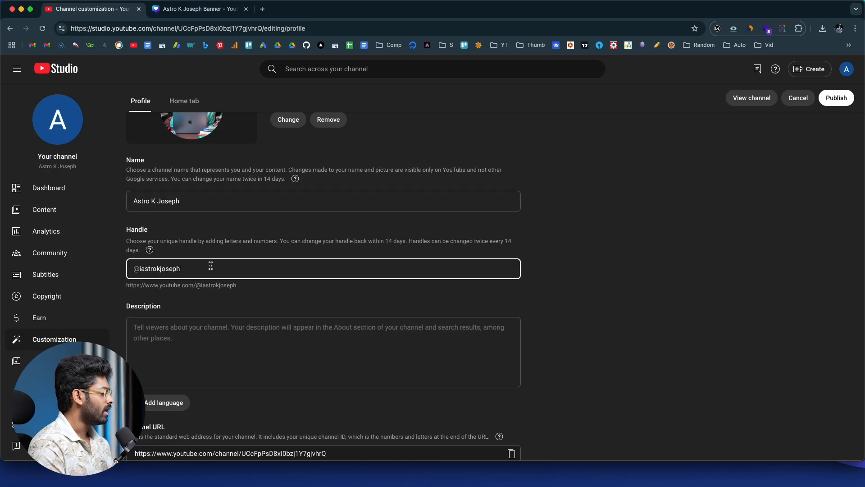
drag(211, 266, 180, 269)
scroll(441, 264, down, 1)
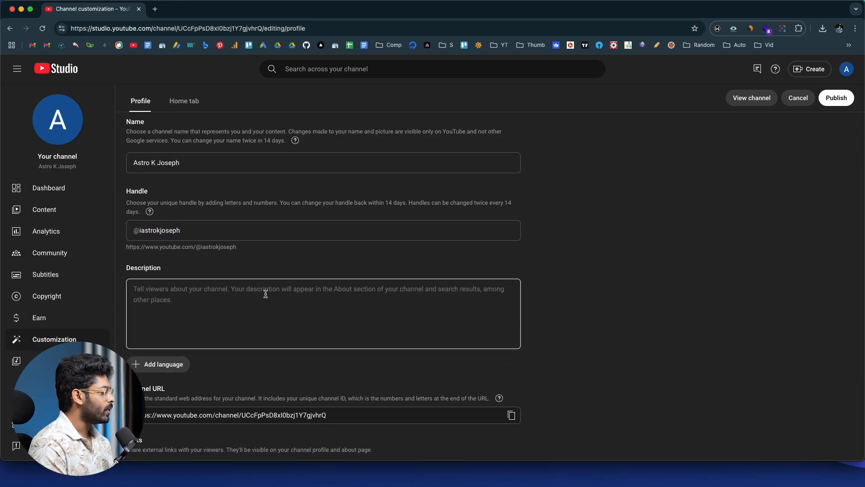
click(155, 10)
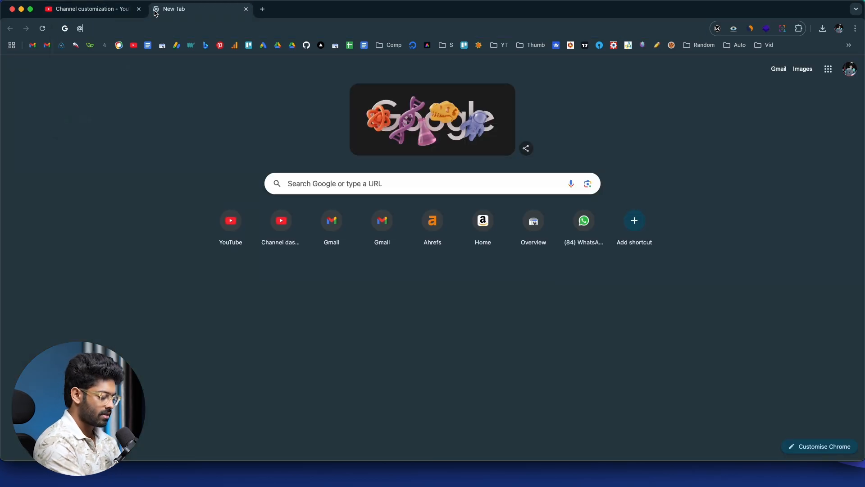
Search 'ast' for the existing channel and select its full About description.
text(astro)
key(Return)
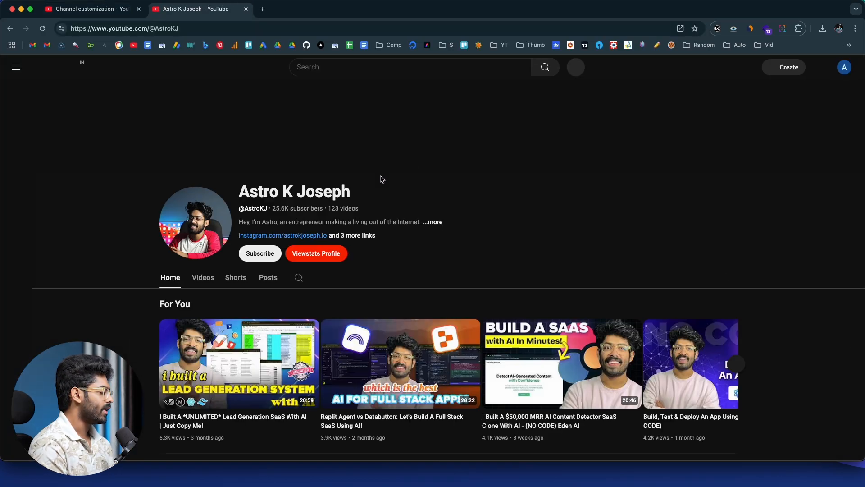
click(338, 220)
drag(318, 134, 424, 227)
click(422, 178)
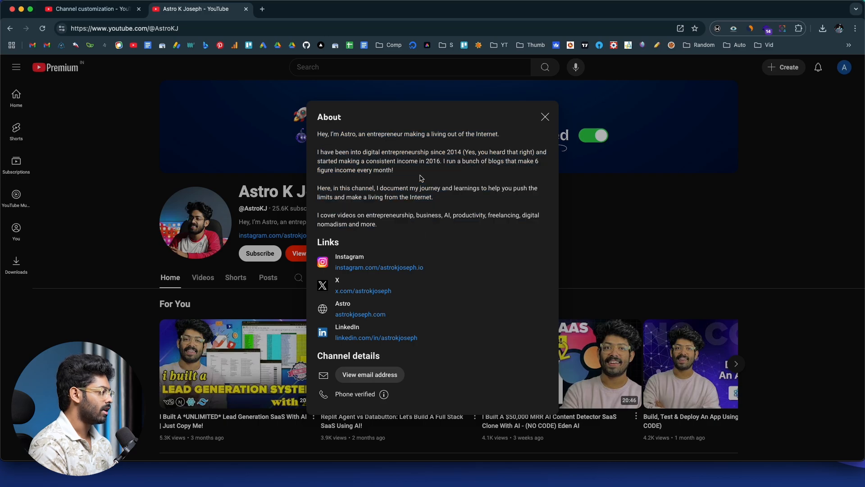
drag(318, 133, 392, 233)
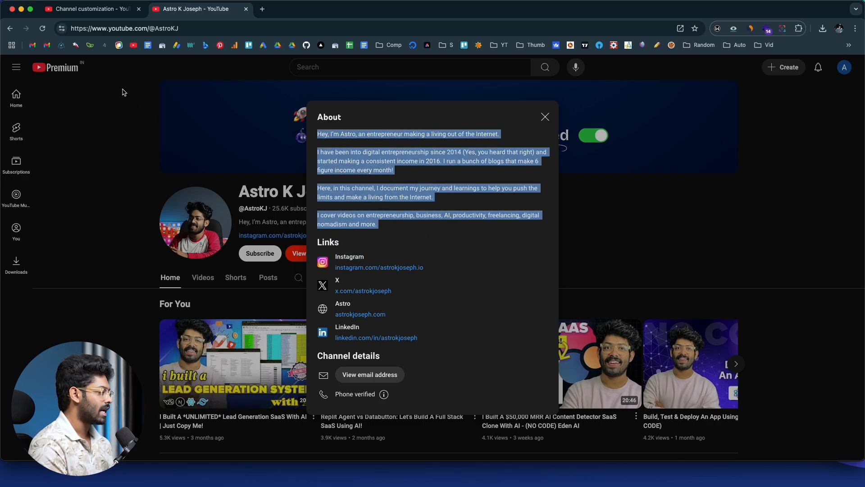
click(106, 10)
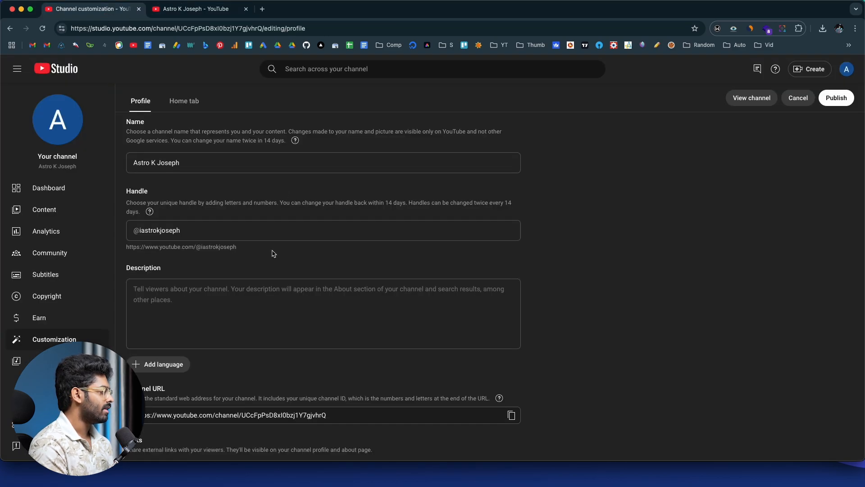
Paste the three-paragraph introduction into Description, then open Add language.
click(188, 305)
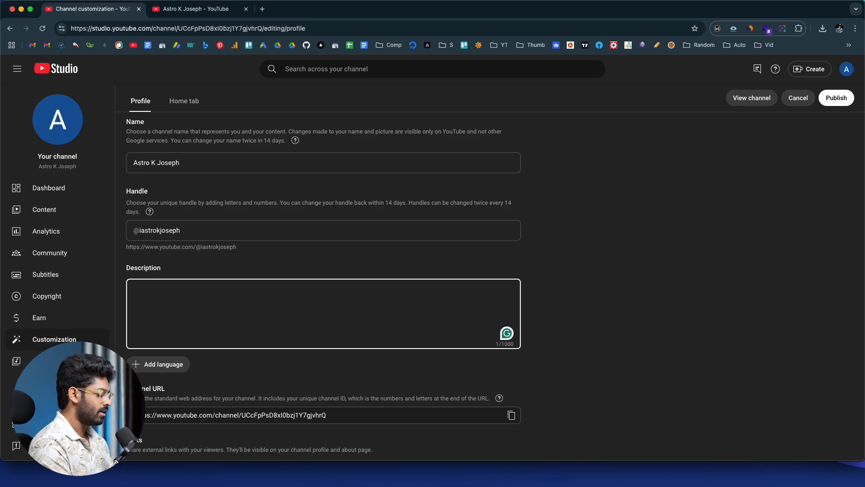
text(Hi, I’m Astro.  In this channel, I talk about entrepreneurship, business, freelancing, digital nomadism & money!  I have been into digital entrepreneurship since 2014 and started making a consistent income in 2016. I run a bunch of online businesses that fetch me 6 figure income every month!)
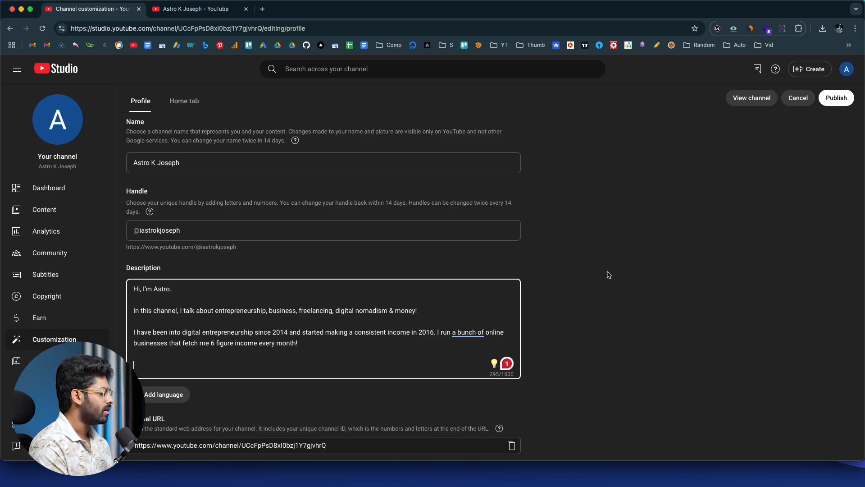
scroll(608, 275, down, 2)
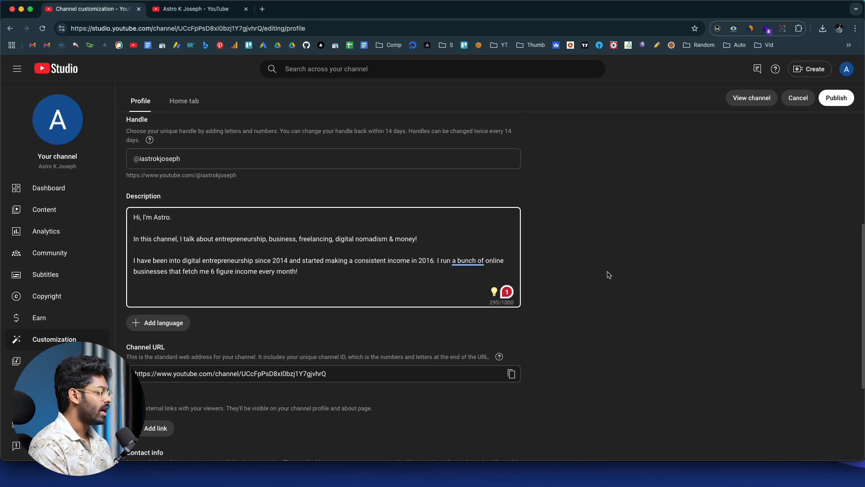
click(156, 328)
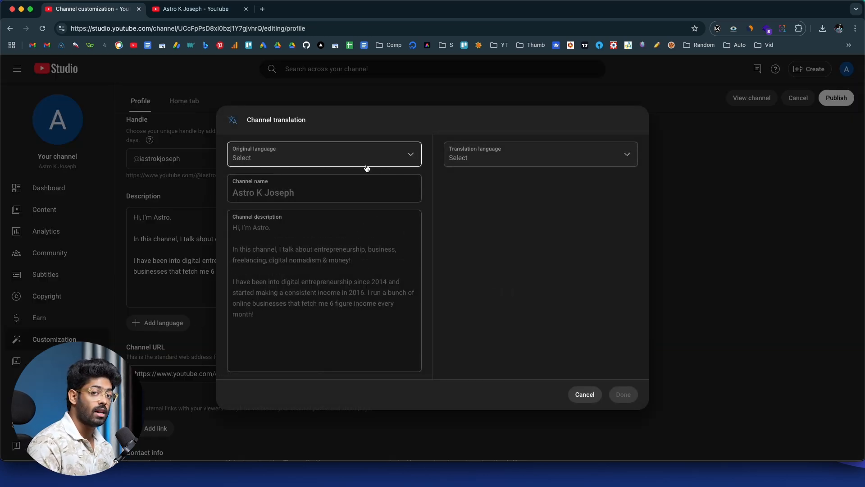
Cancel the Channel translation dialog without adding a language and scroll to the Links section.
click(584, 394)
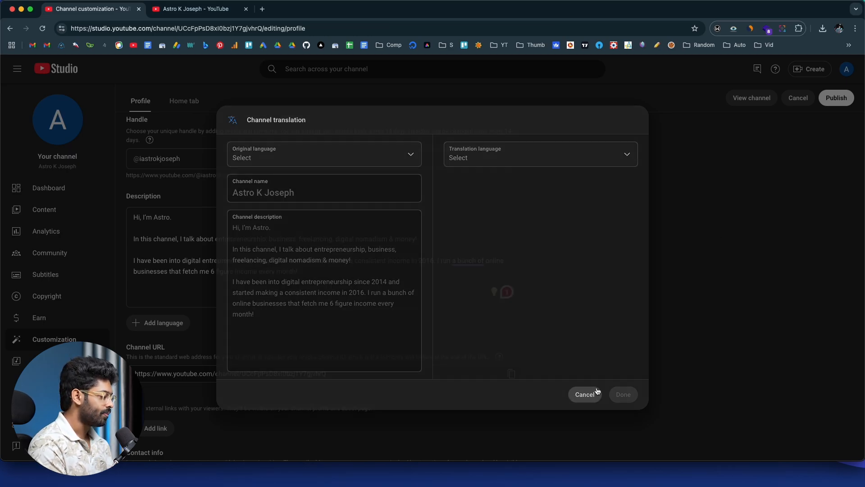
scroll(484, 354, down, 3)
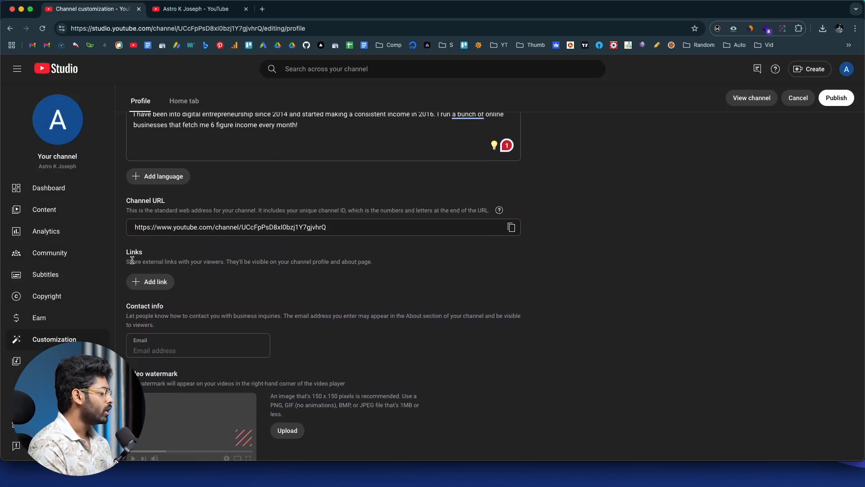
drag(127, 253, 187, 276)
click(188, 276)
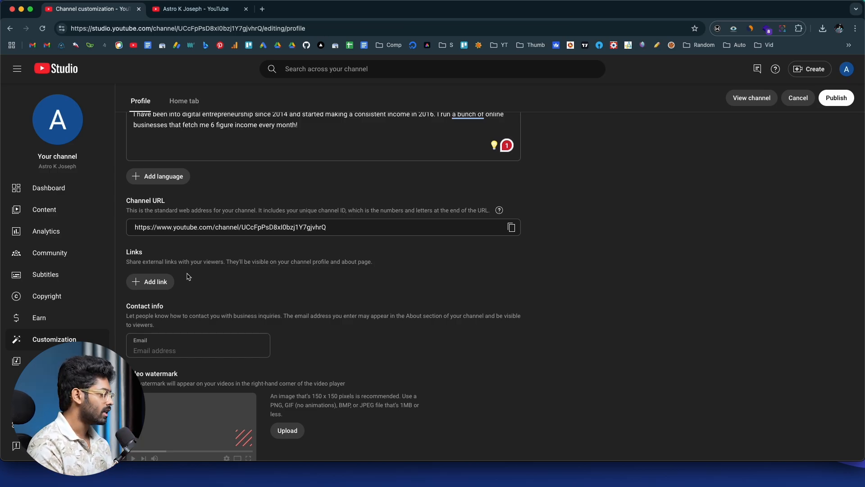
Check the reference channel's About links on YouTube, then come back to Studio.
click(202, 9)
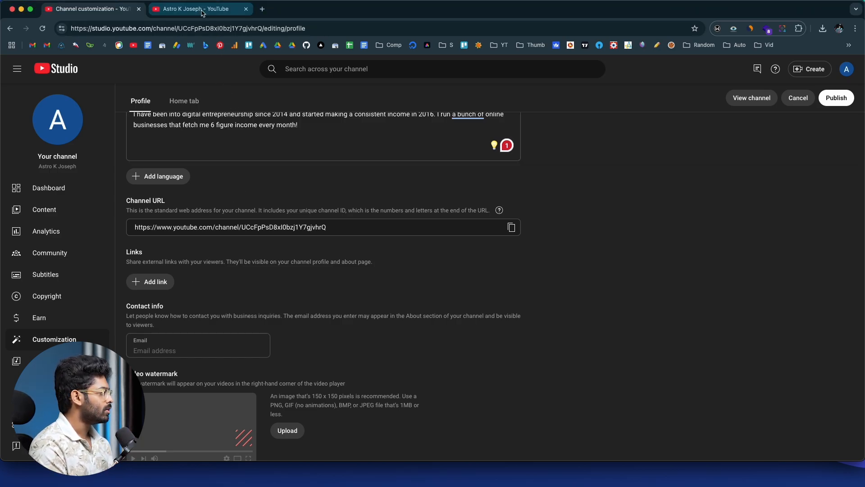
click(412, 303)
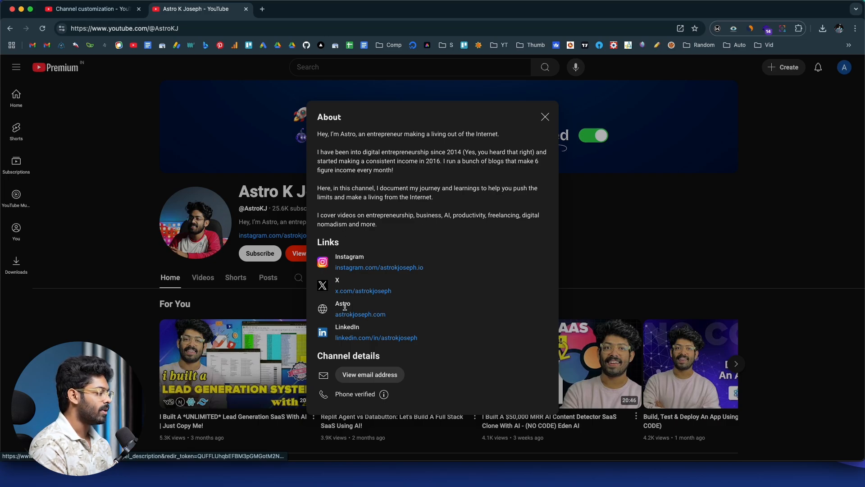
click(92, 10)
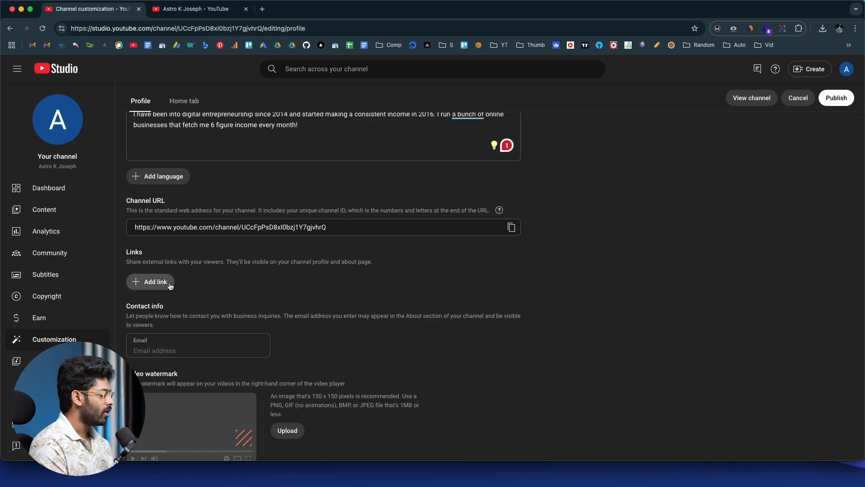
Add an 'Instagram' link with the channel's Instagram profile URL.
click(152, 286)
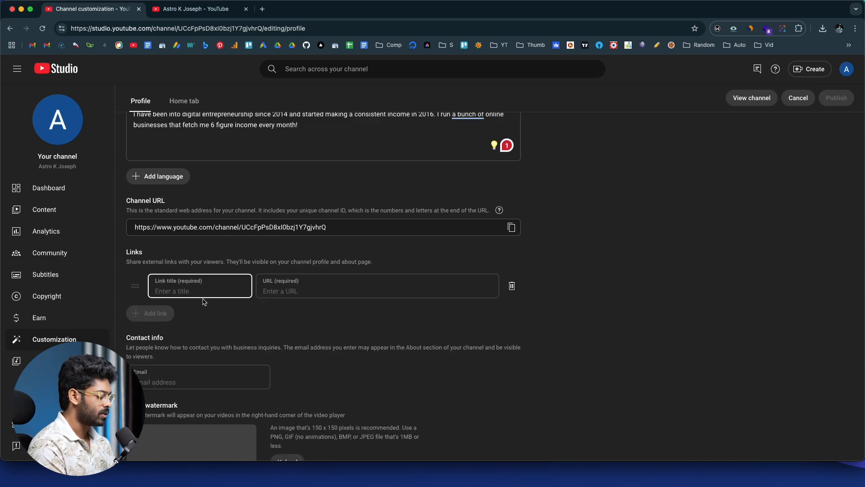
text(Instagram)
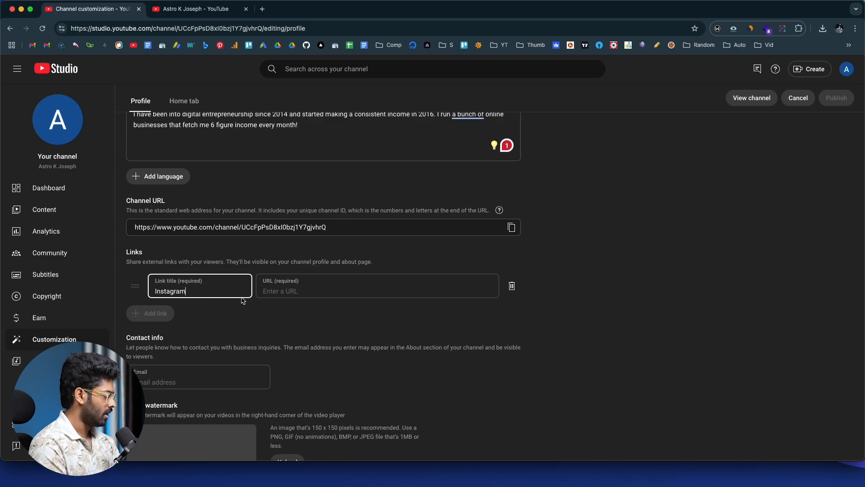
click(265, 289)
text(https://insta)
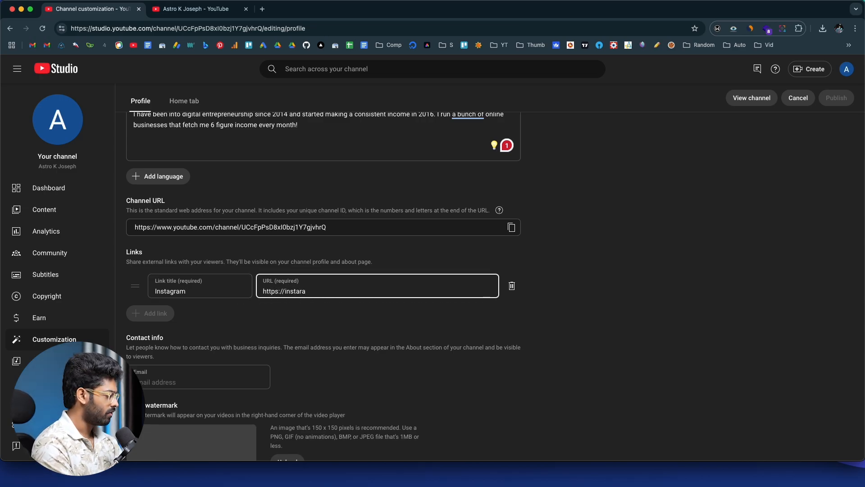
text(gra)
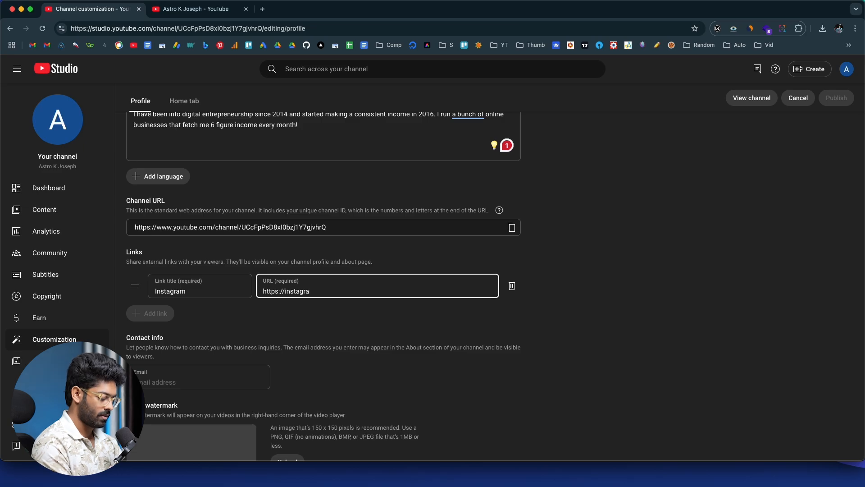
text(m.com/astrok)
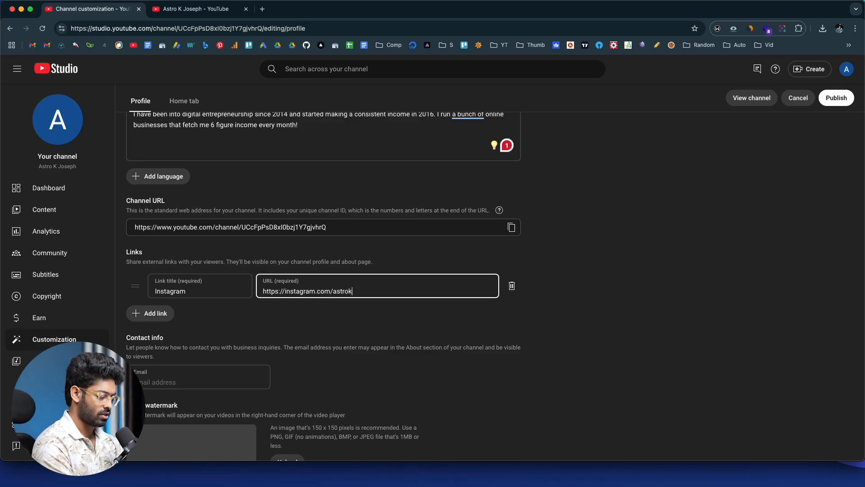
text(joseph,io)
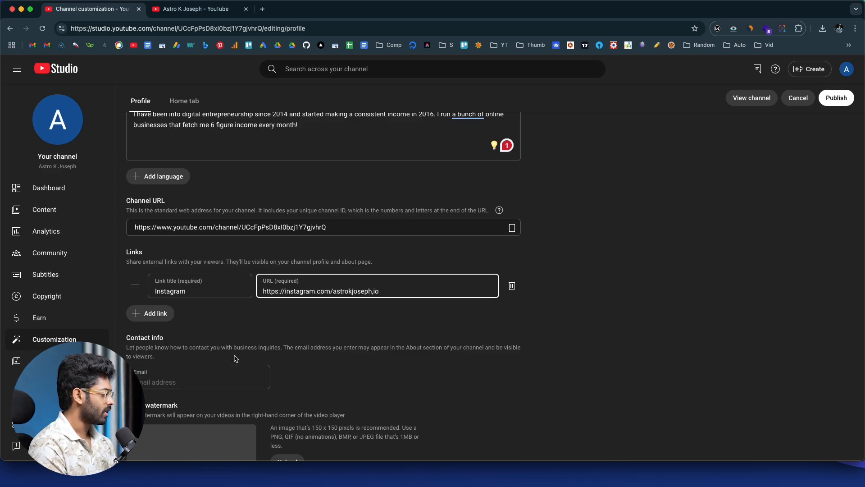
Add an 'X' link with the channel's X profile URL.
click(149, 313)
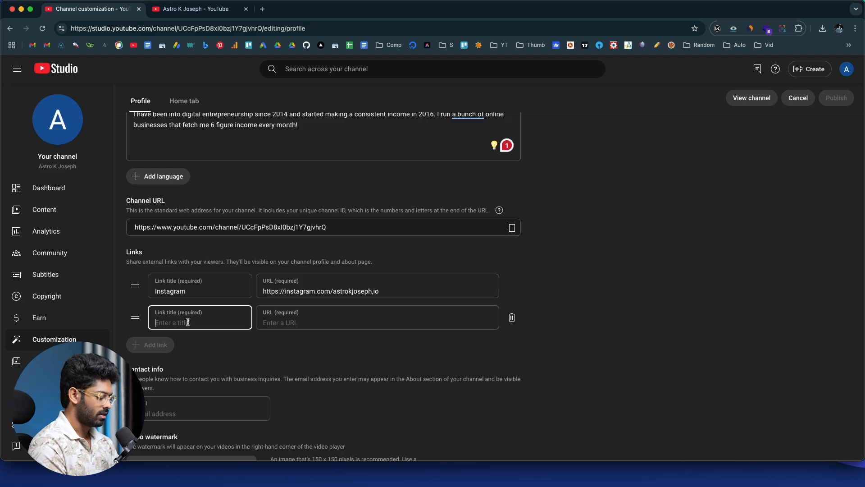
text(X)
click(261, 323)
text(https://x.com)
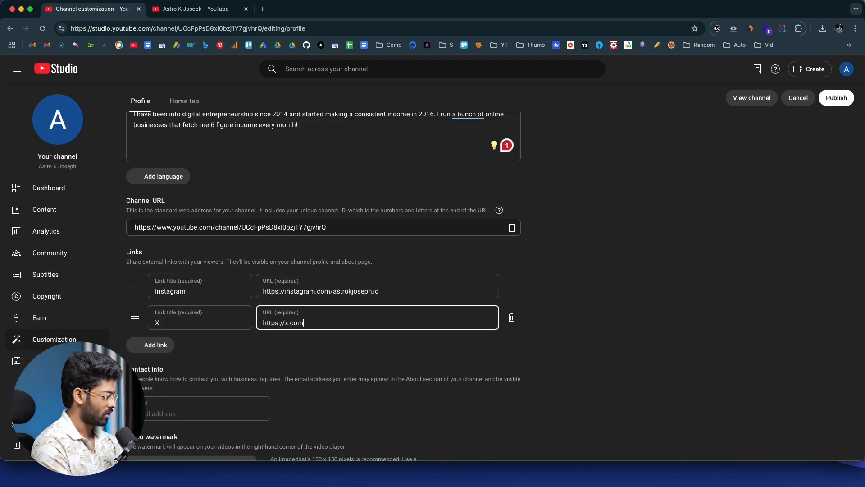
text(/astrokjoseph)
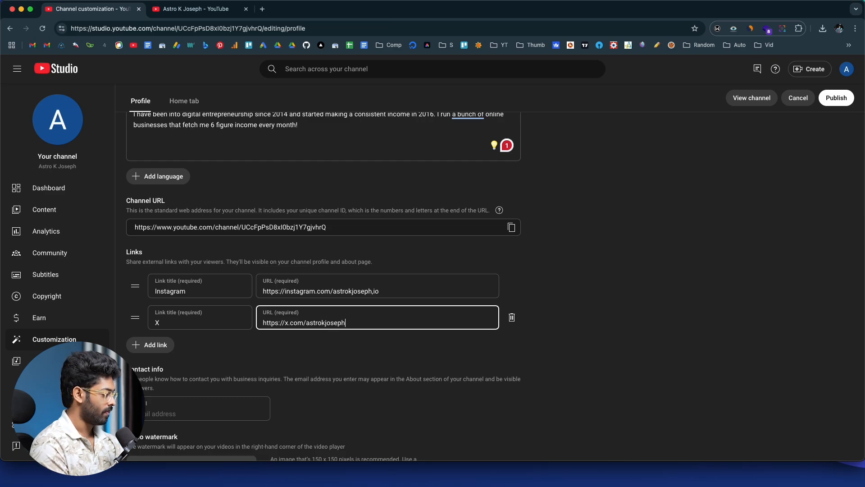
Add an 'Astro' link pointing to the personal website URL.
click(156, 345)
text(Astro)
click(277, 351)
text(https)
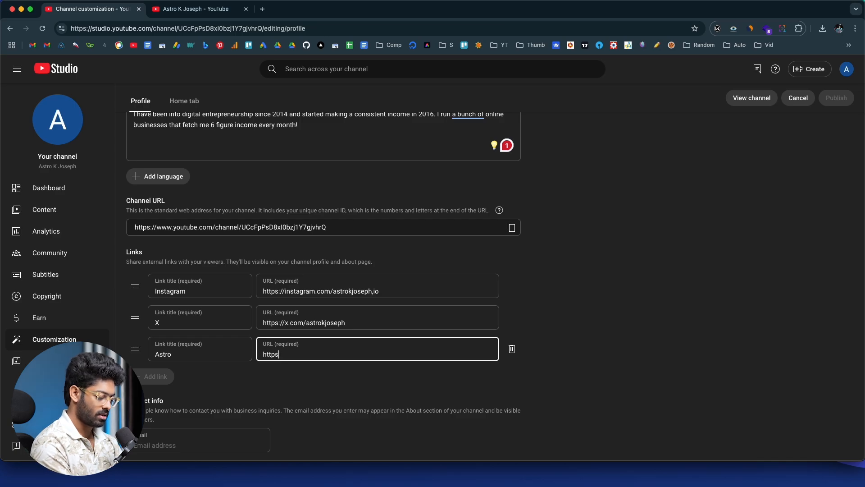
text(://astrokjoseph.com)
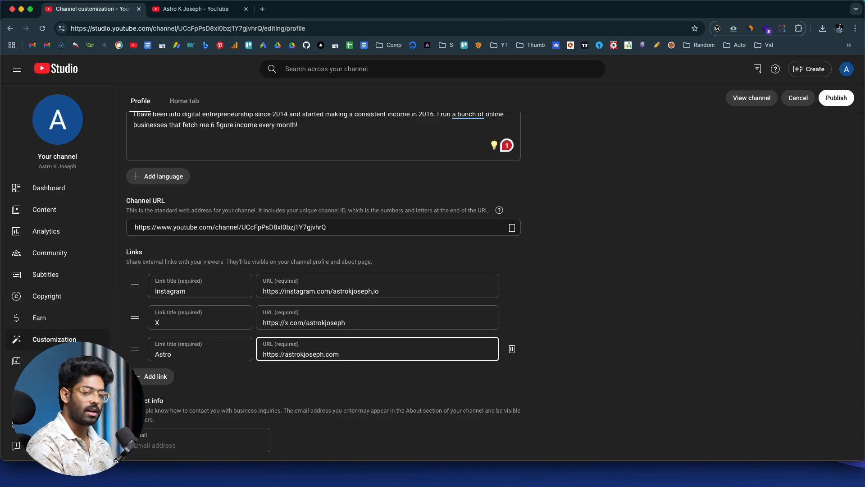
mouse_move(135, 348)
mouse_down()
mouse_move(134, 318)
mouse_move(135, 355)
mouse_up()
scroll(420, 285, down, 3)
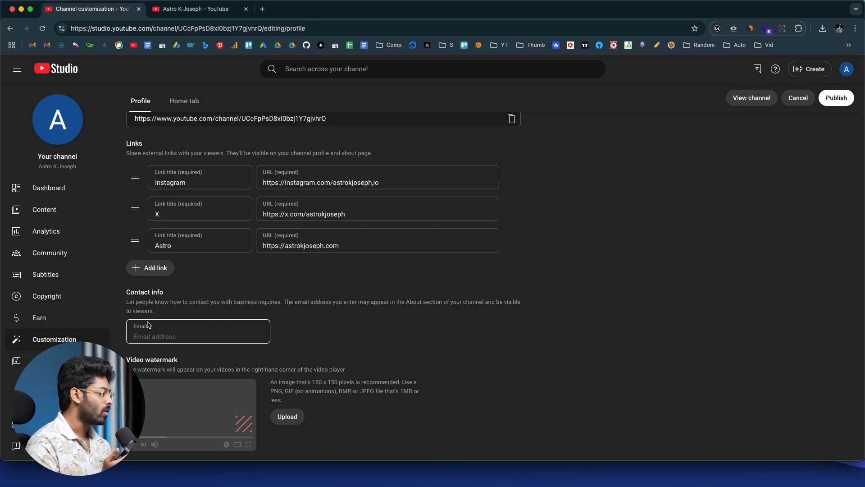
Reveal the reference channel's contact email on its About page after the reCAPTCHA check.
click(194, 9)
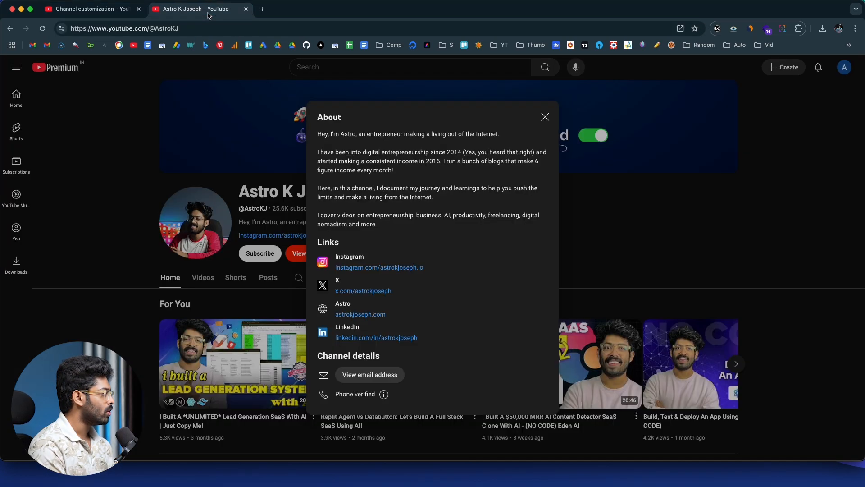
scroll(449, 247, down, 3)
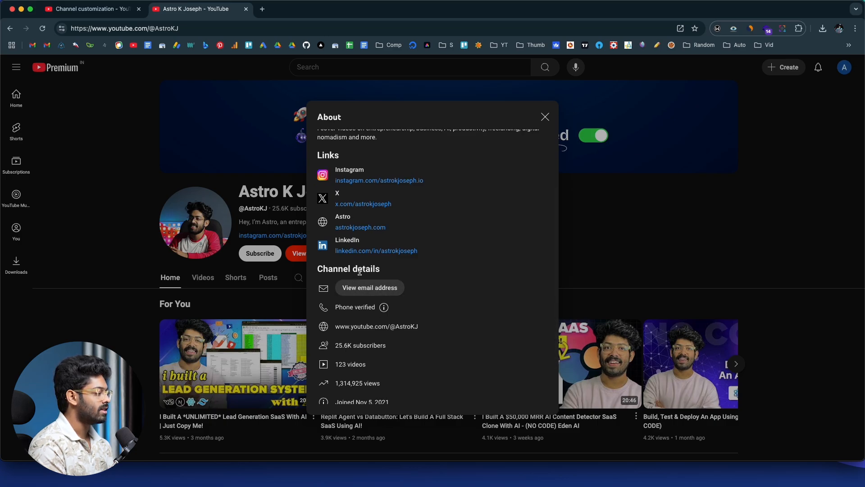
click(382, 292)
click(348, 297)
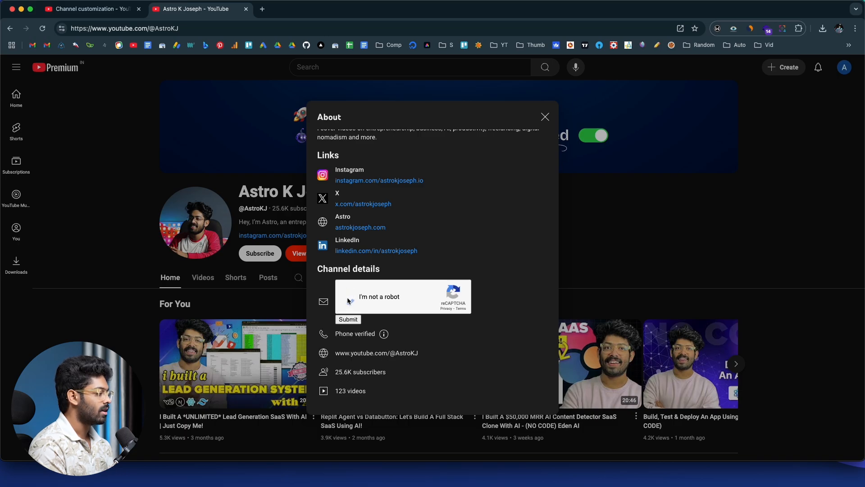
click(349, 318)
drag(356, 322, 336, 292)
Back in Studio, start entering the business email address in the Contact info Email field.
click(465, 290)
click(94, 9)
click(198, 332)
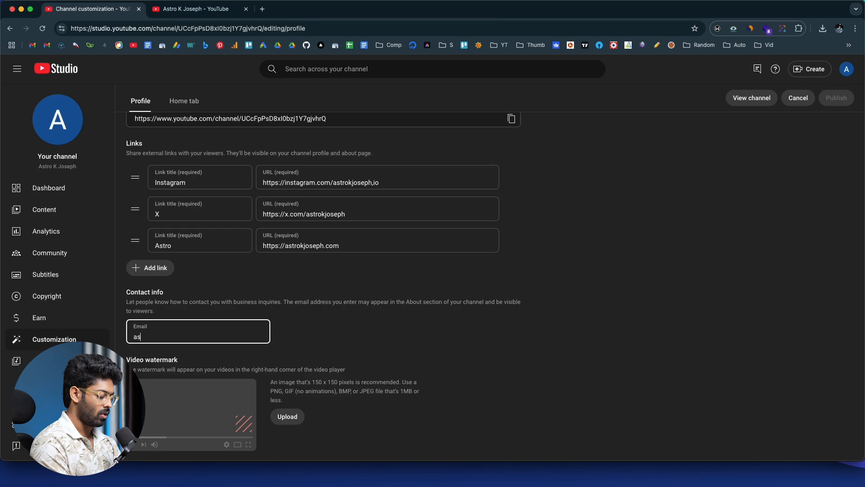
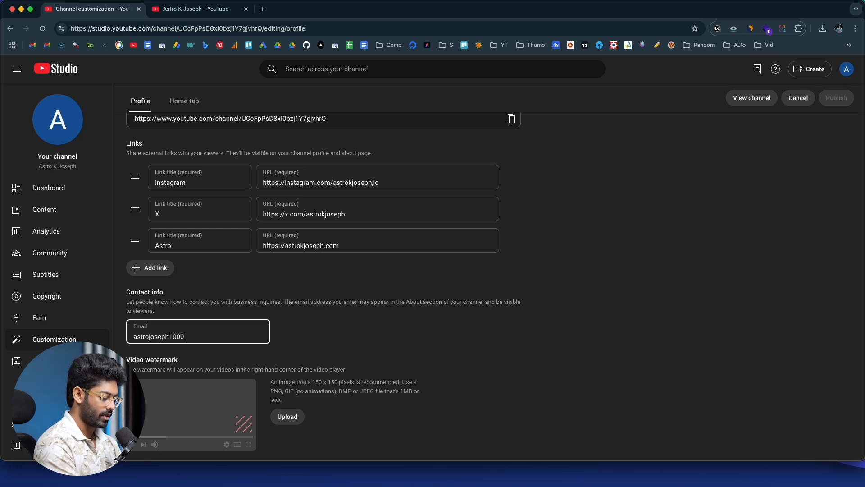
Leave the Contact info Email field with the full business email address in place.
click(319, 331)
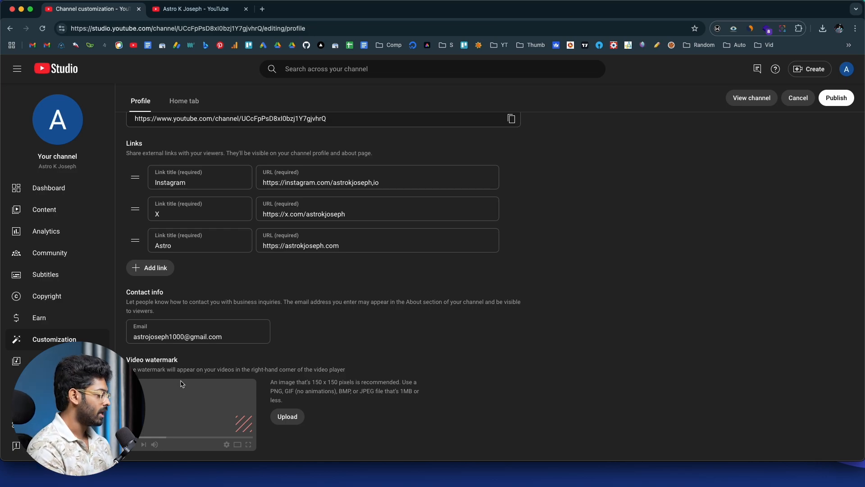
Upload the watermark image from Downloads, shift its crop lower, and show it for the entire video.
click(287, 417)
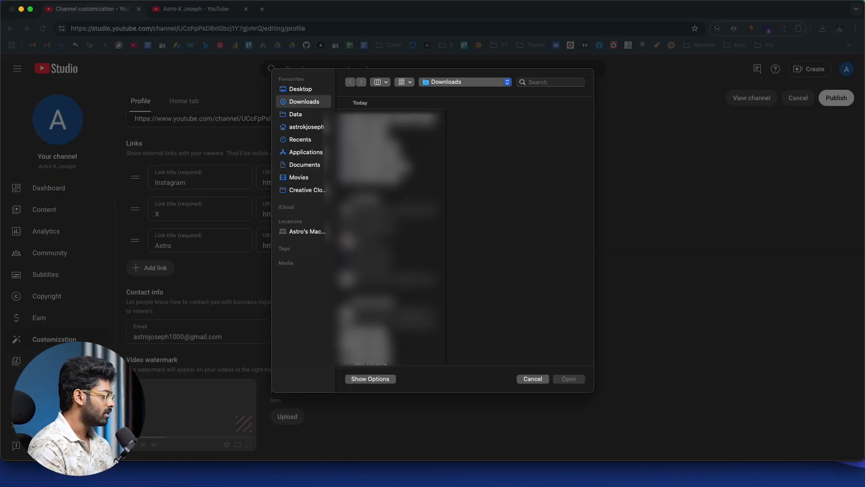
scroll(390, 237, down, 10)
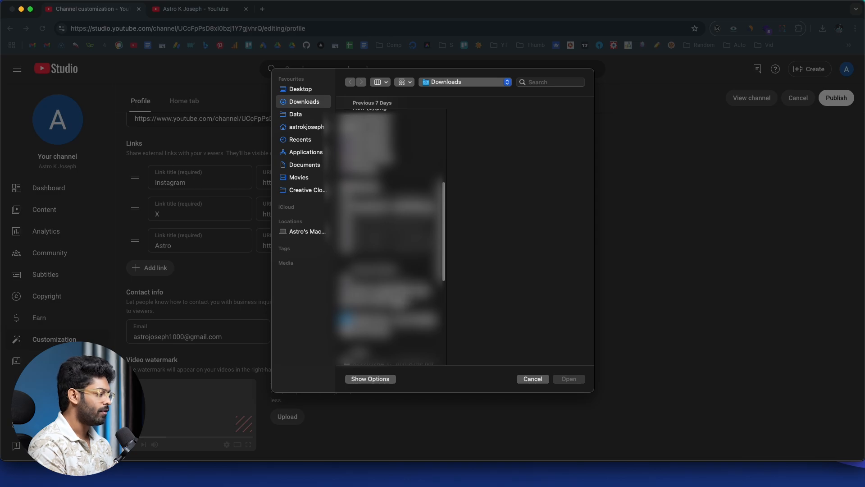
click(389, 300)
click(568, 380)
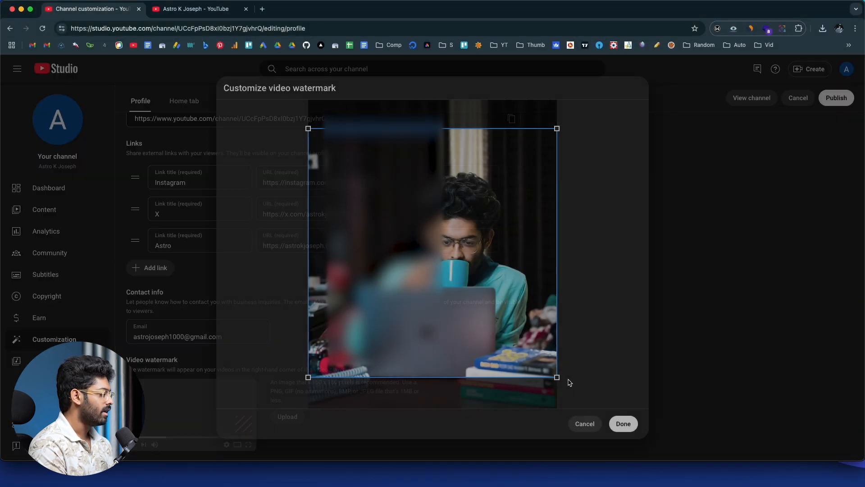
drag(491, 165, 489, 203)
click(624, 426)
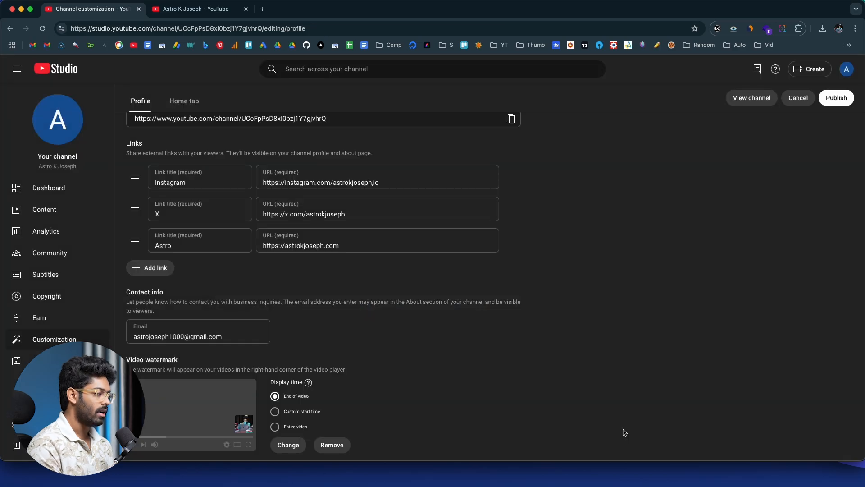
scroll(464, 366, down, 1)
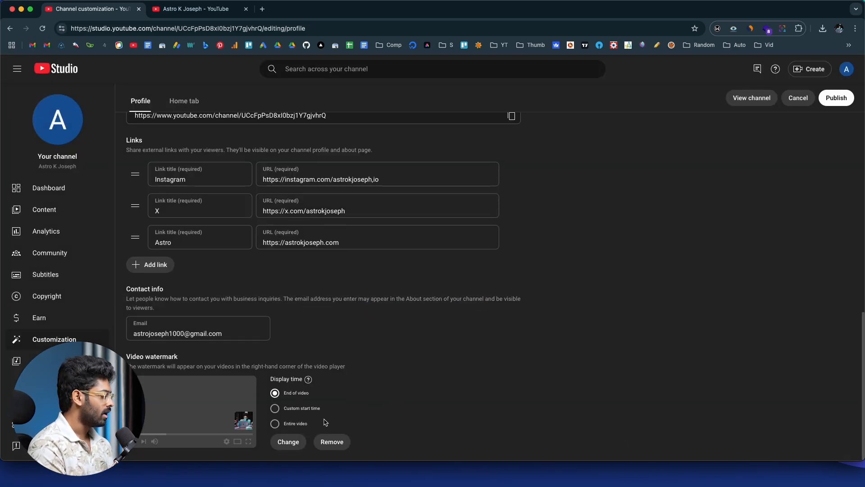
click(276, 425)
Publish the channel profile changes.
scroll(379, 408, up, 10)
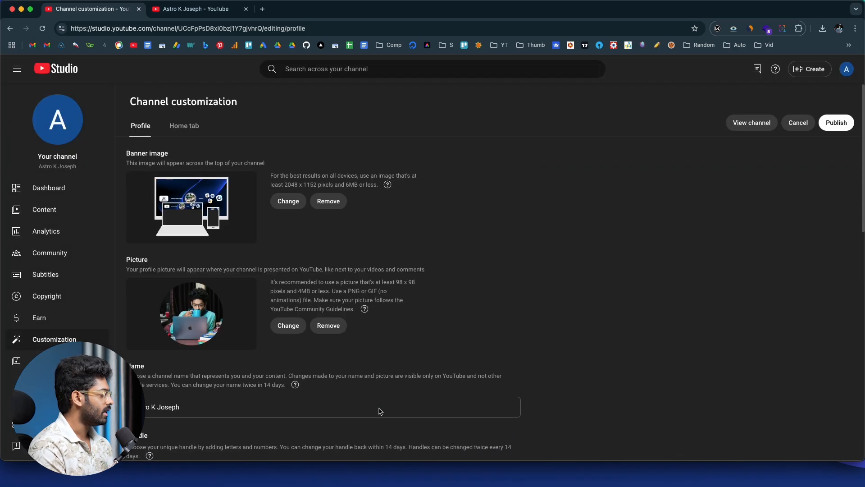
scroll(379, 408, down, 5)
scroll(379, 408, down, 5)
scroll(379, 408, up, 10)
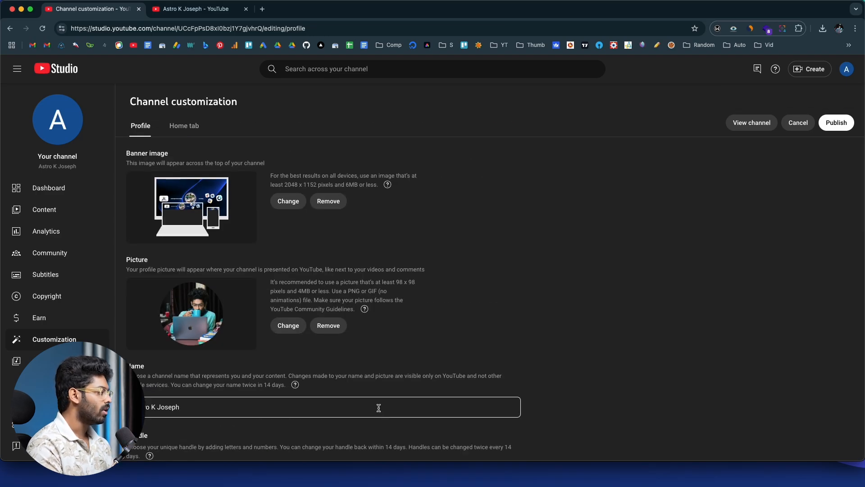
click(837, 122)
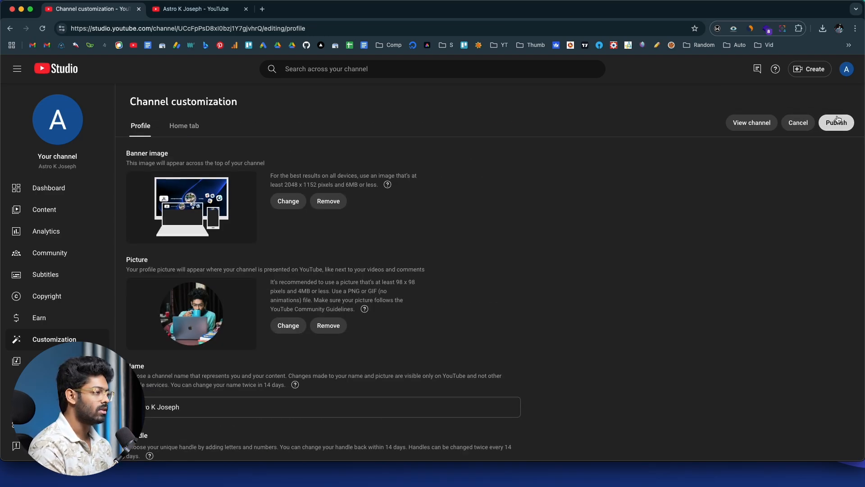
Turn on the channel's Home tab with its default section layout.
scroll(581, 249, down, 10)
scroll(582, 249, up, 10)
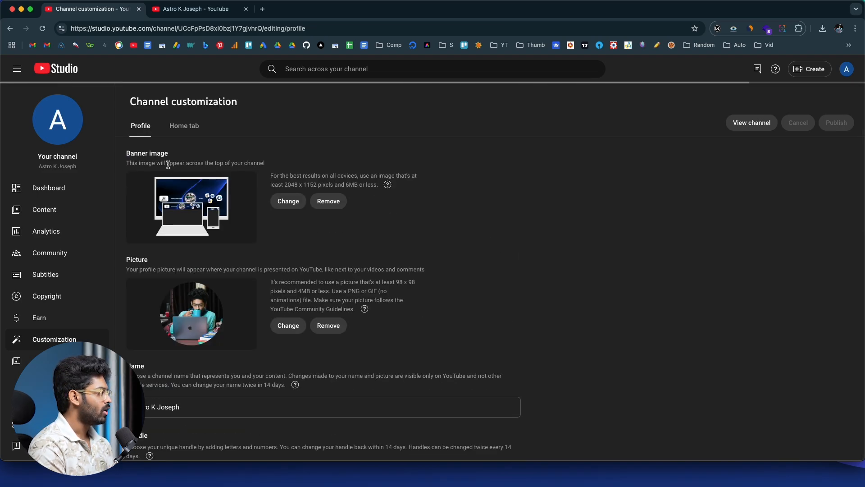
click(188, 127)
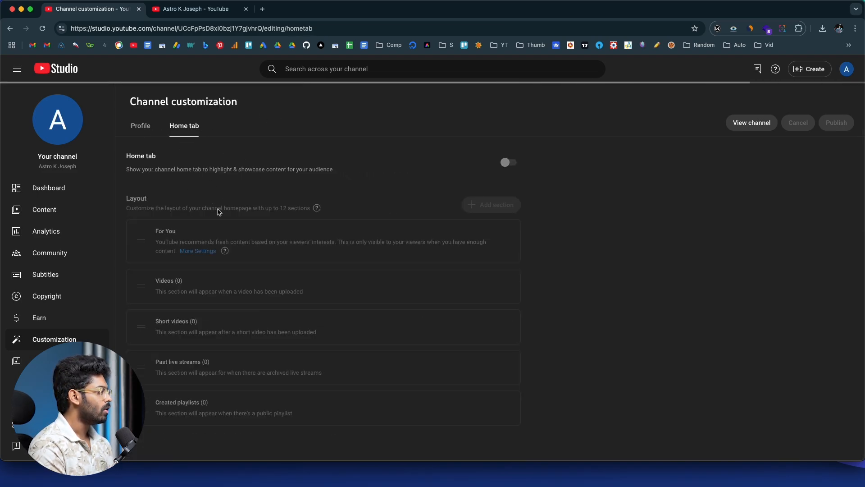
click(510, 168)
scroll(281, 257, down, 1)
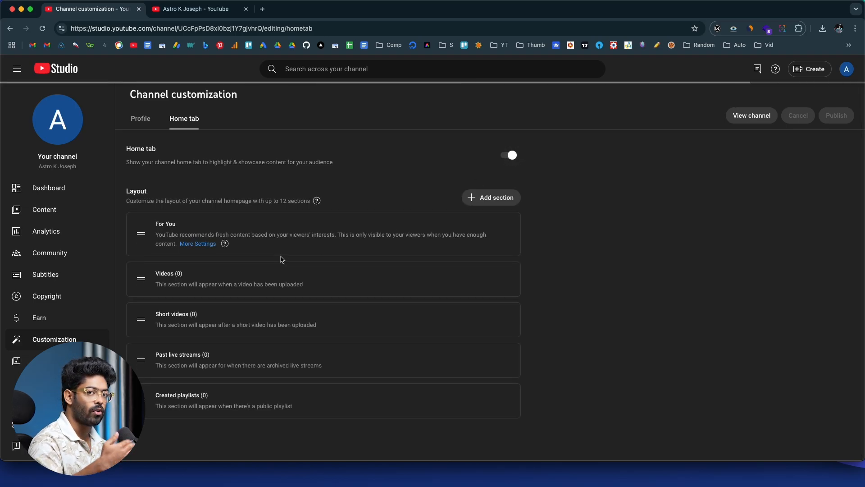
Scroll through the reference channel's home page, then go back to Channel customization.
click(198, 10)
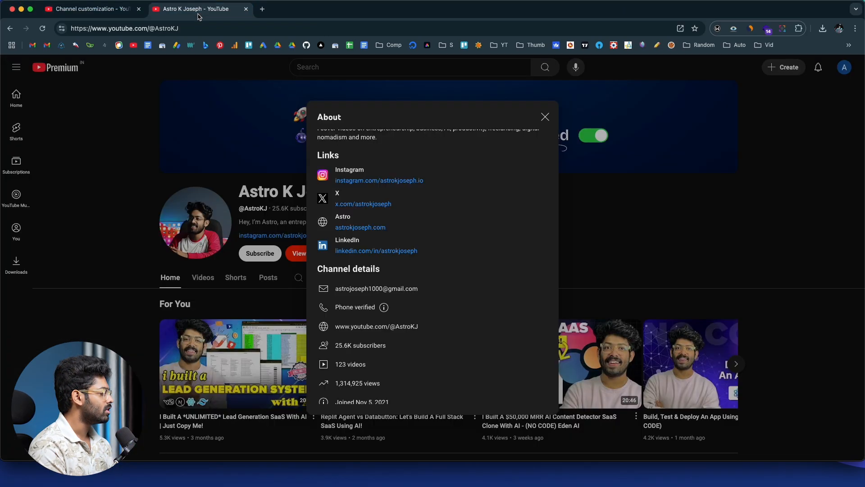
scroll(112, 296, down, 4)
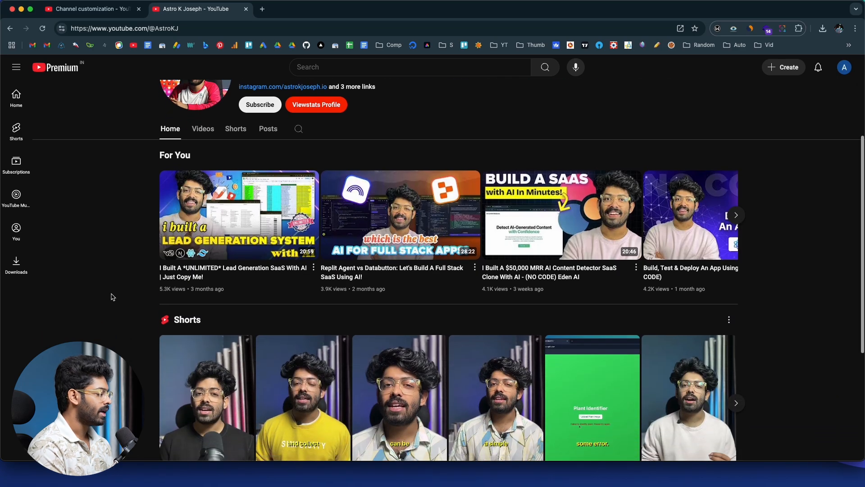
scroll(239, 295, down, 3)
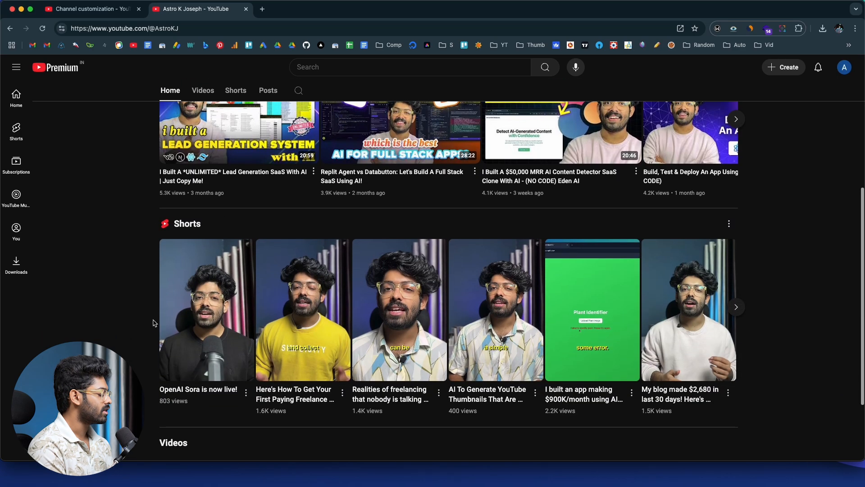
scroll(178, 388, down, 2)
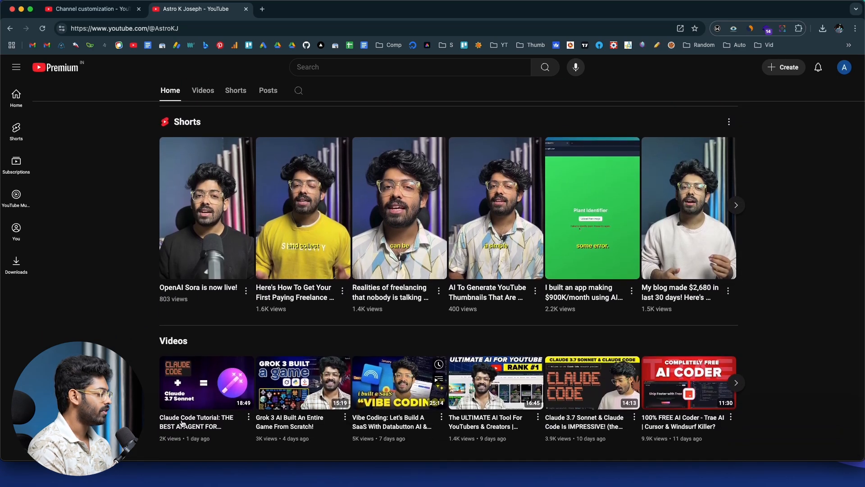
scroll(178, 389, up, 8)
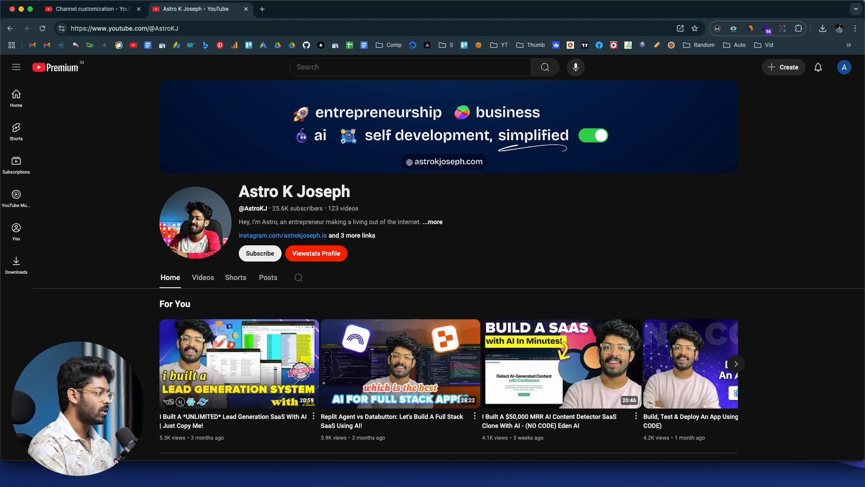
click(109, 10)
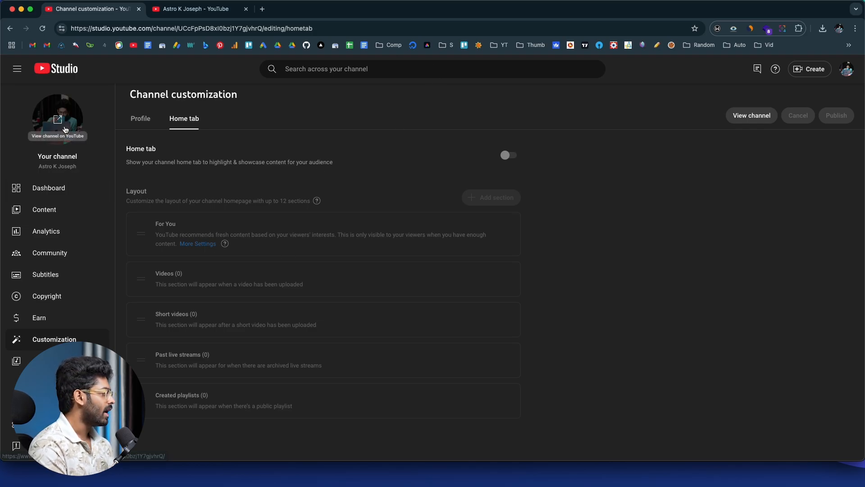
click(58, 119)
click(353, 9)
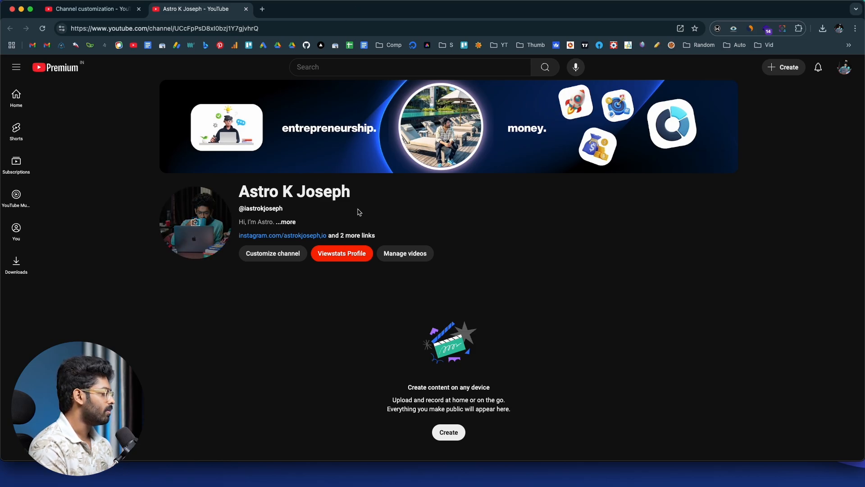
click(289, 221)
drag(314, 136, 379, 221)
click(378, 221)
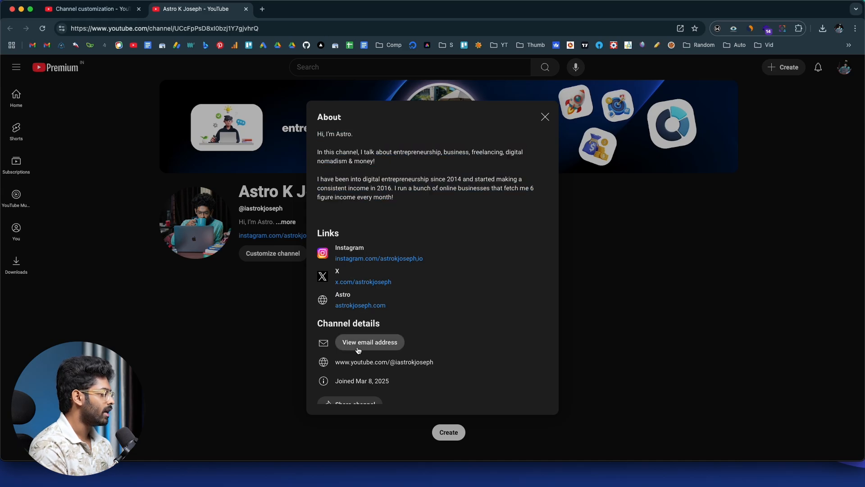
scroll(377, 347, down, 1)
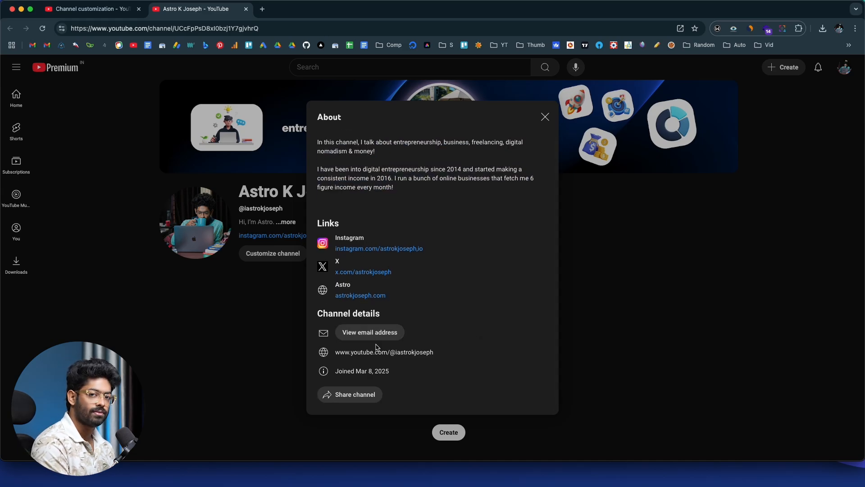
click(545, 117)
click(85, 8)
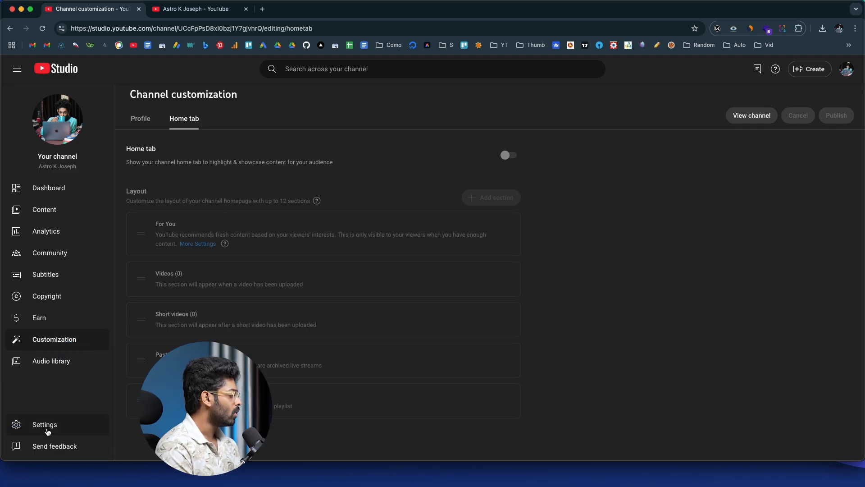
Open Settings > Channel > Feature eligibility and expand Intermediate features to see the phone requirement.
click(40, 424)
click(265, 188)
click(446, 169)
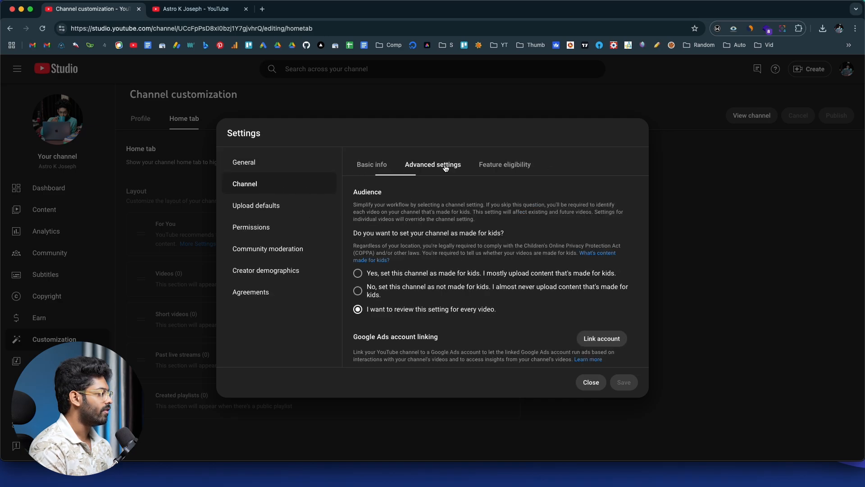
click(486, 170)
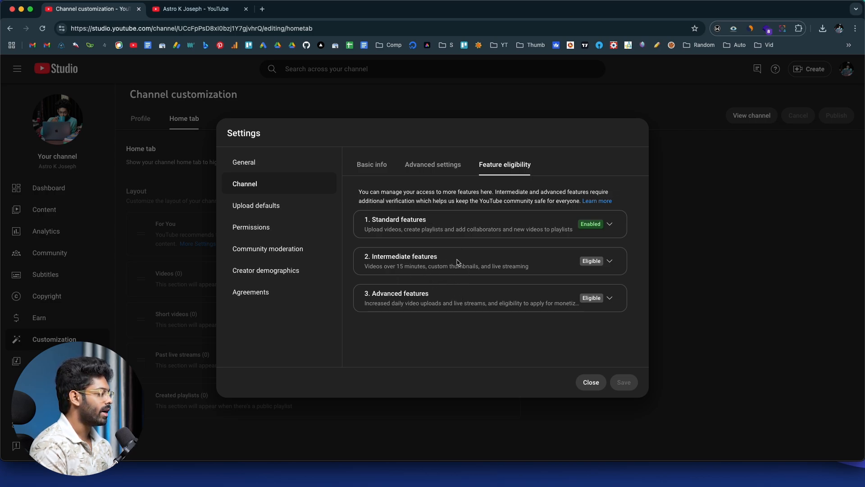
click(609, 261)
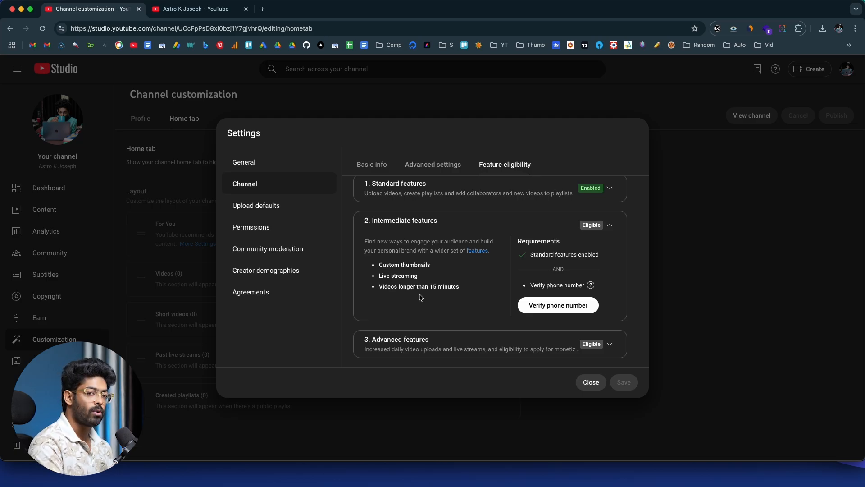
Verify the channel's phone number with the texted 6-digit code, then return to Studio settings.
click(543, 302)
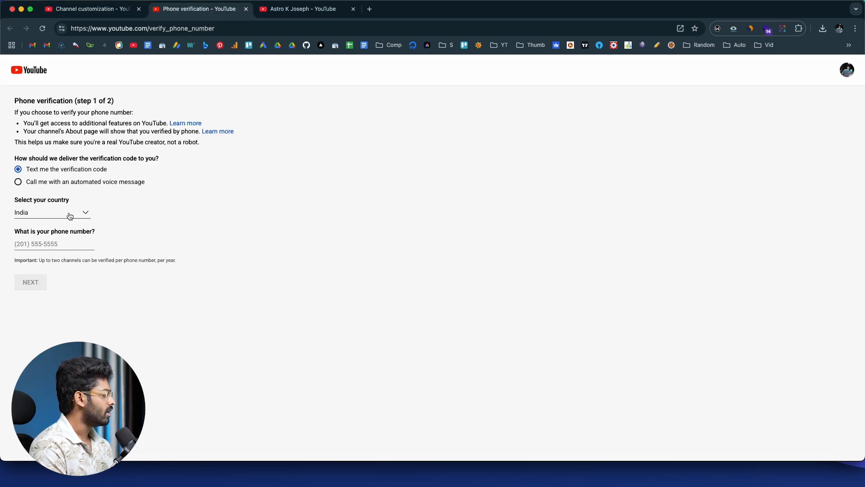
click(47, 243)
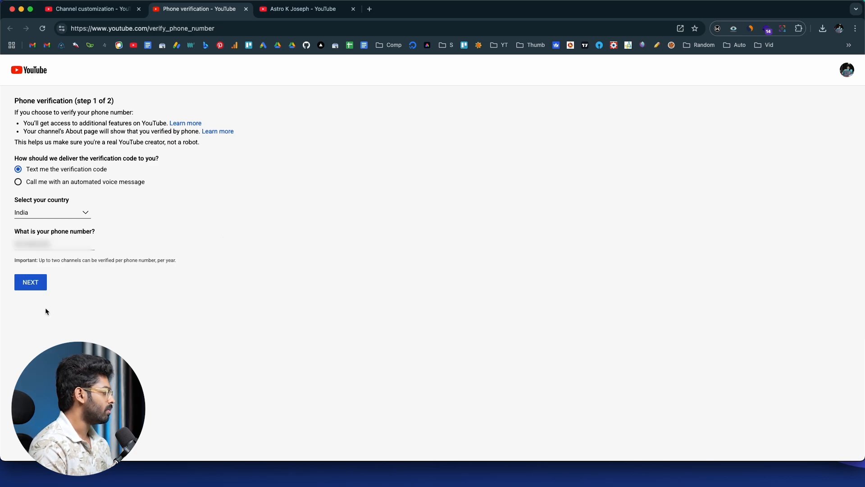
click(30, 282)
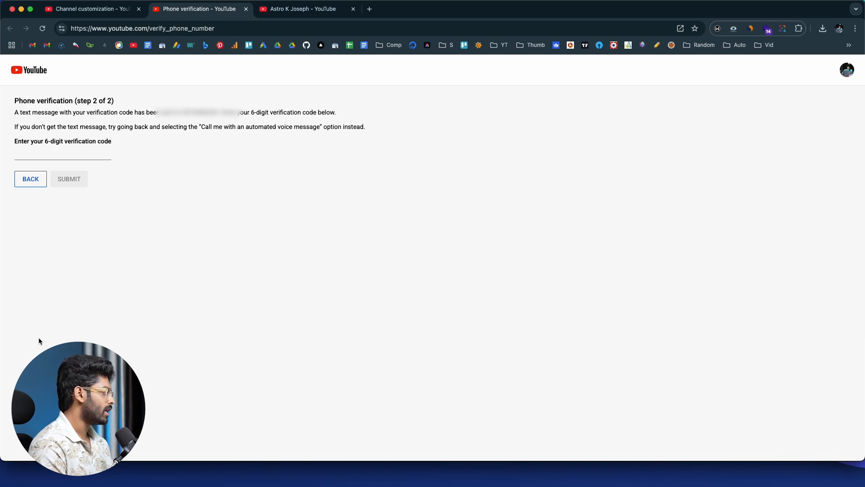
click(56, 159)
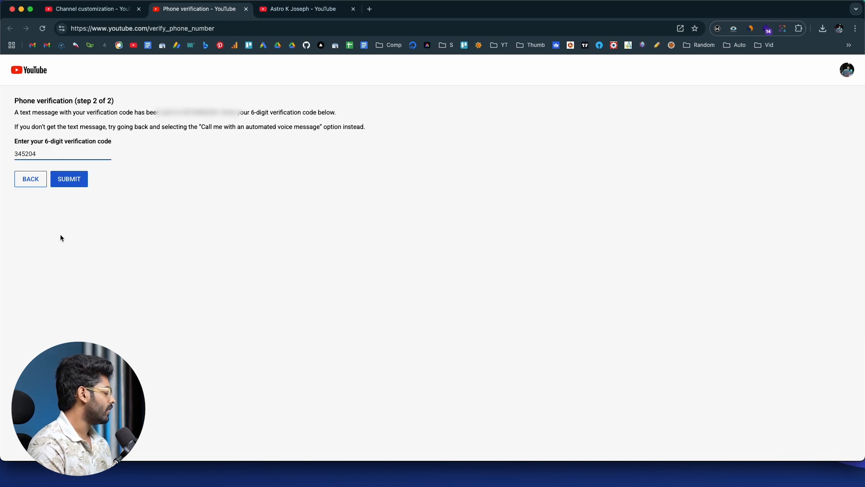
click(72, 180)
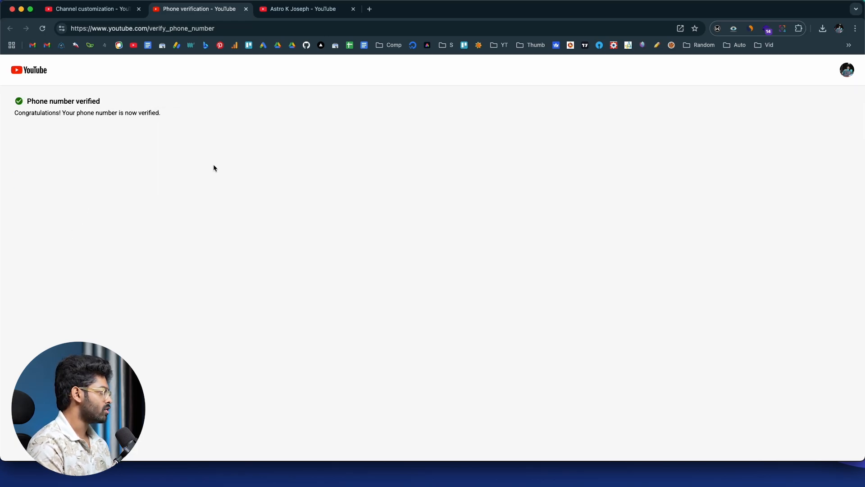
click(120, 9)
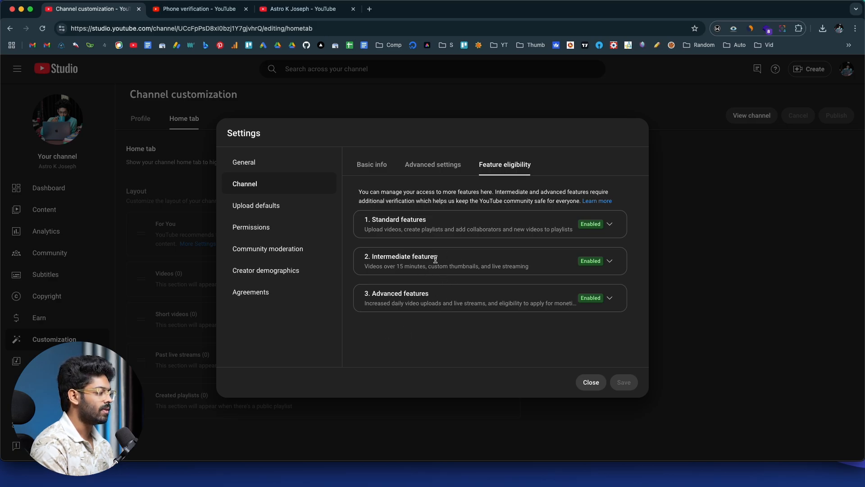
Expand Intermediate and Advanced features to confirm their requirements are now ticked.
click(610, 261)
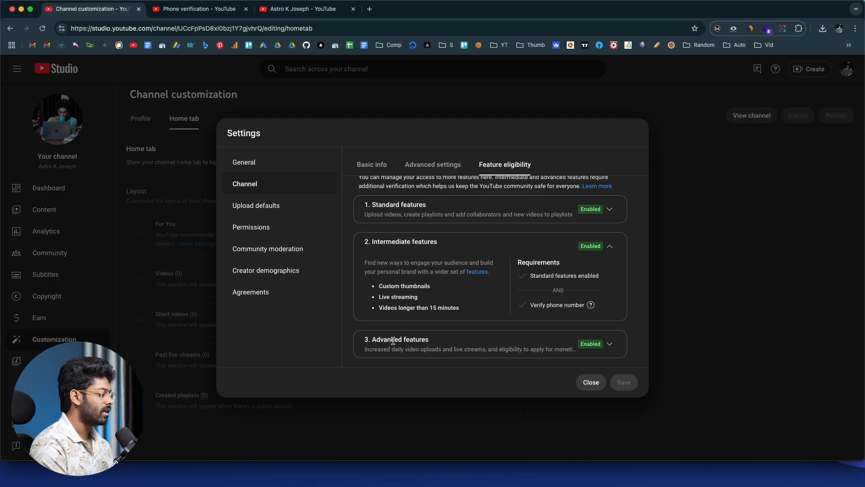
click(610, 343)
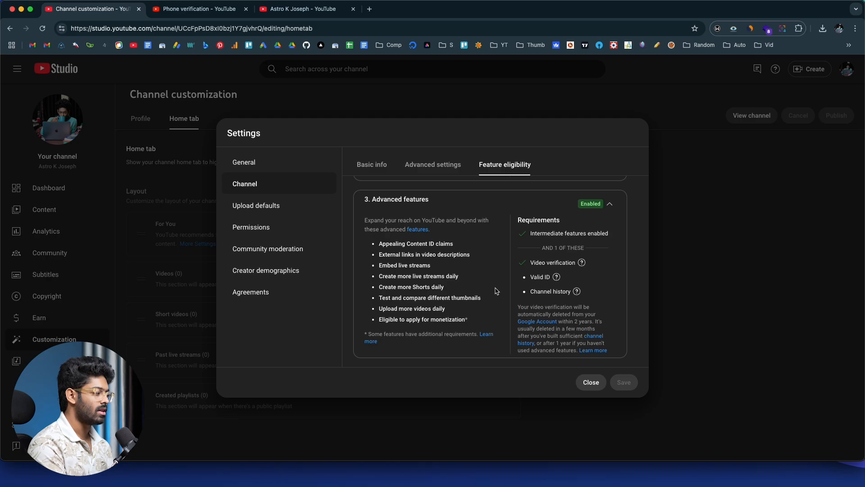
scroll(496, 290, up, 5)
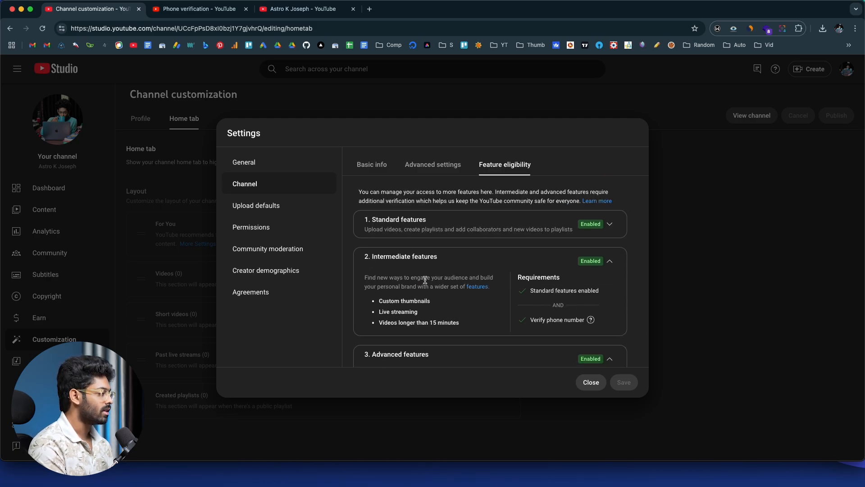
Set the channel's country of residence to India in Basic info.
click(379, 166)
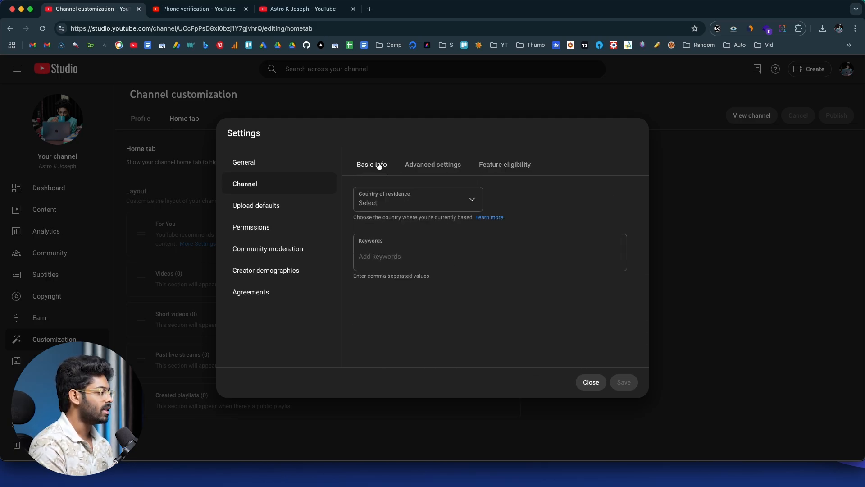
click(463, 202)
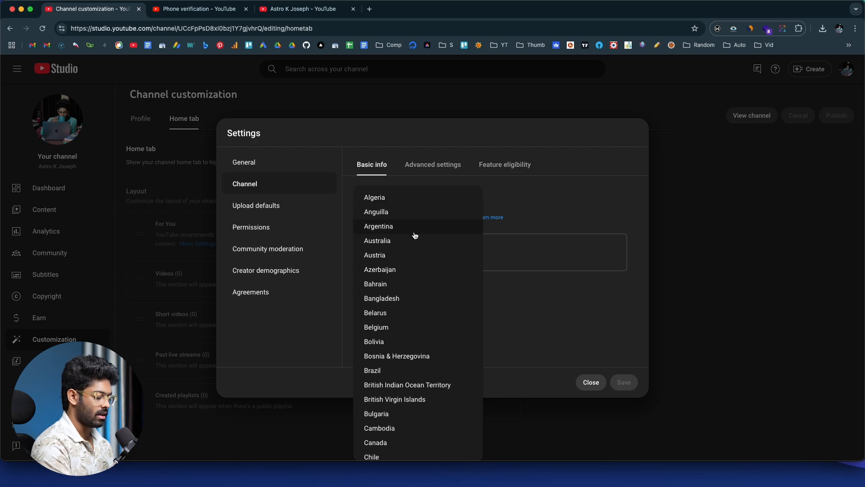
scroll(414, 235, down, 20)
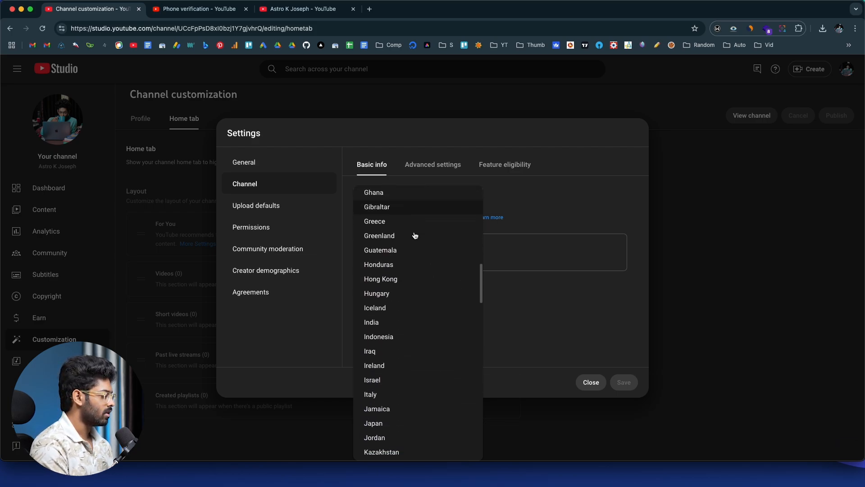
click(378, 315)
Add channel keywords entrepreneurship, business, ai and productivity.
click(402, 249)
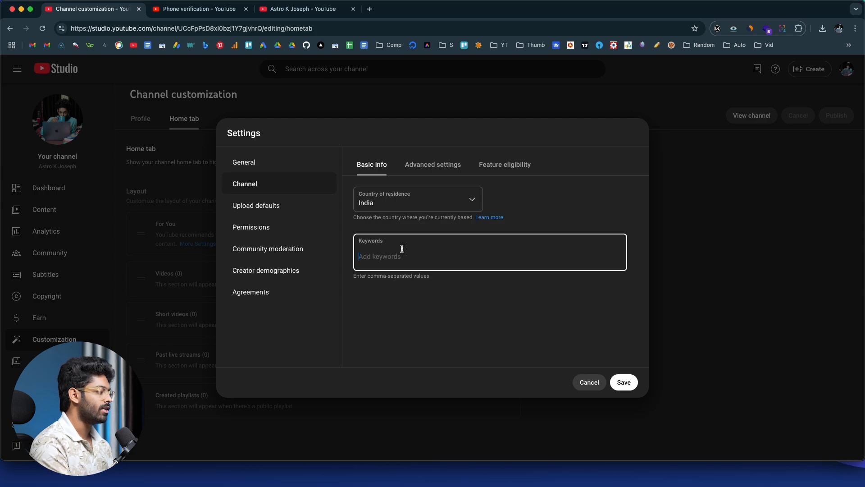
text(entreprene)
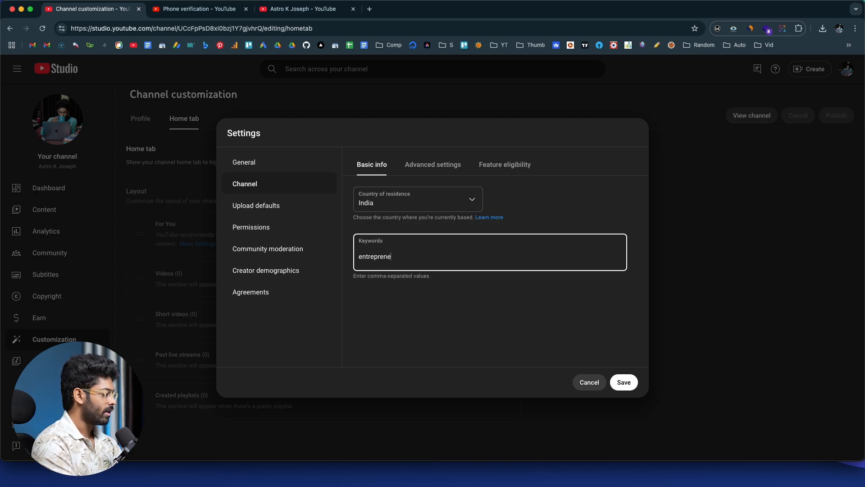
text(urship)
key(Return)
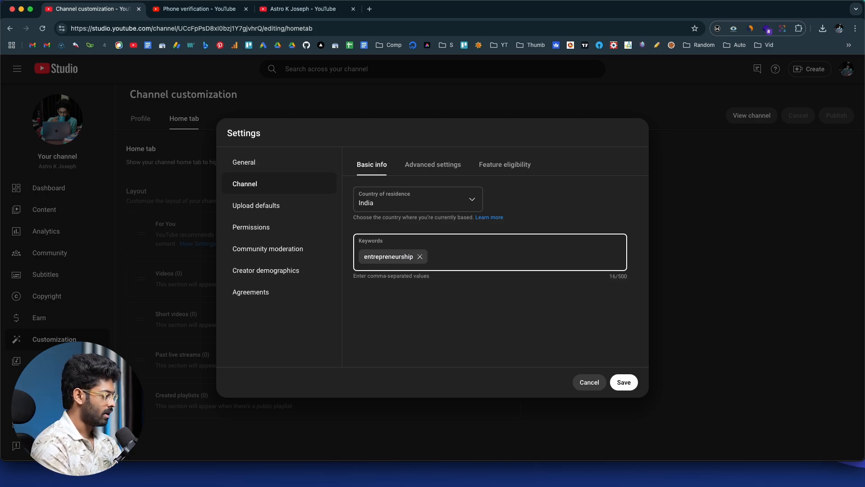
text(busines)
text(s)
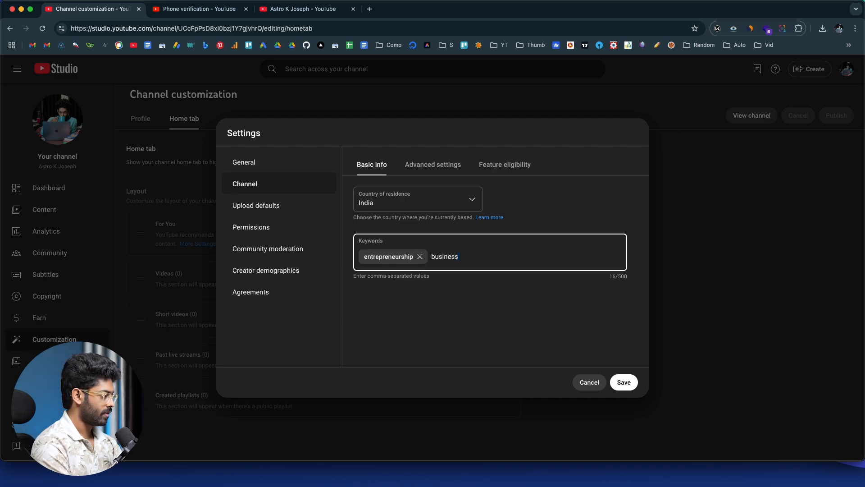
text(,ai,produc)
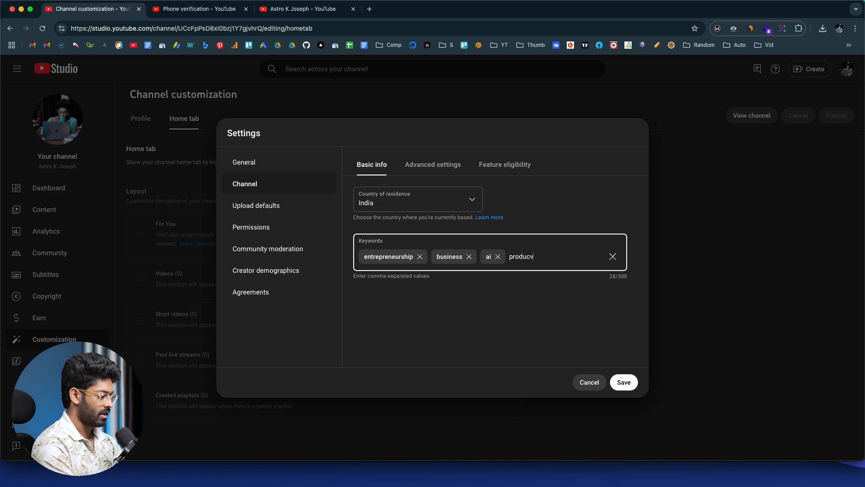
text(tivity,)
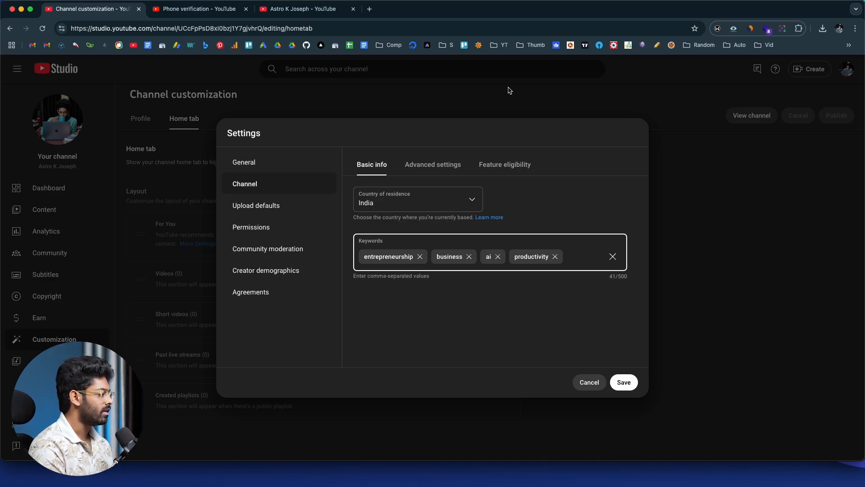
In Advanced settings, mark the channel as not made for kids.
click(433, 164)
scroll(433, 202, down, 5)
scroll(398, 226, up, 4)
scroll(398, 226, down, 1)
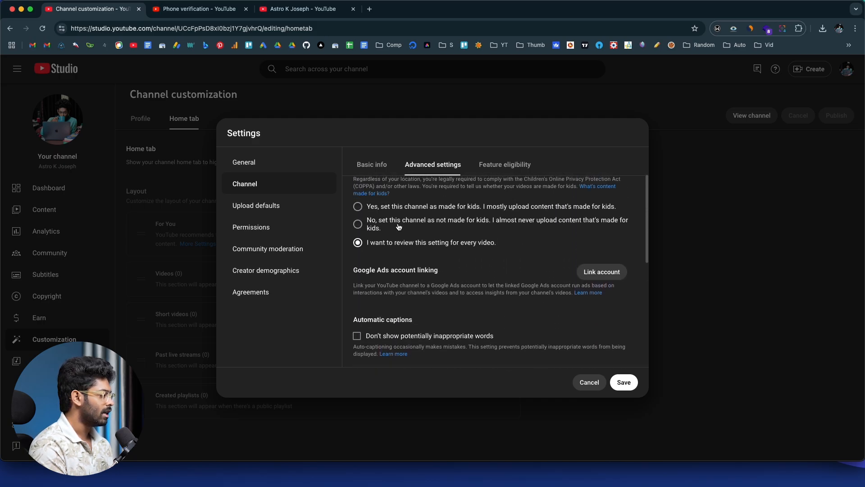
click(359, 224)
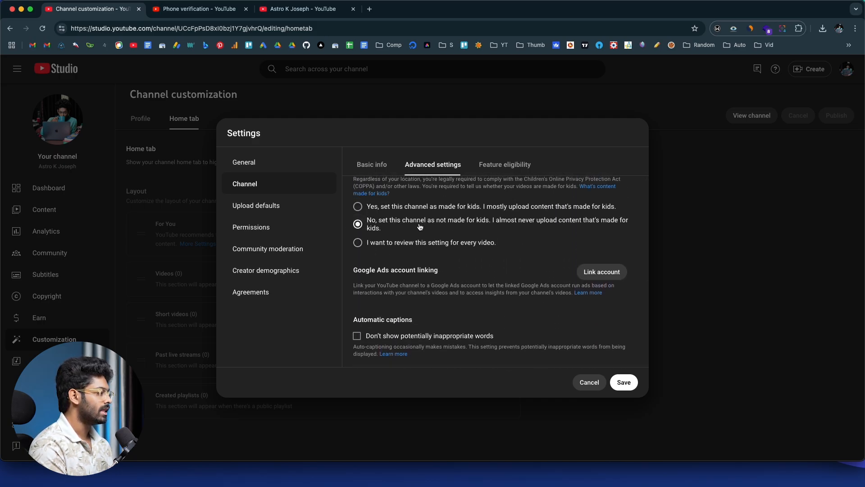
scroll(392, 269, down, 3)
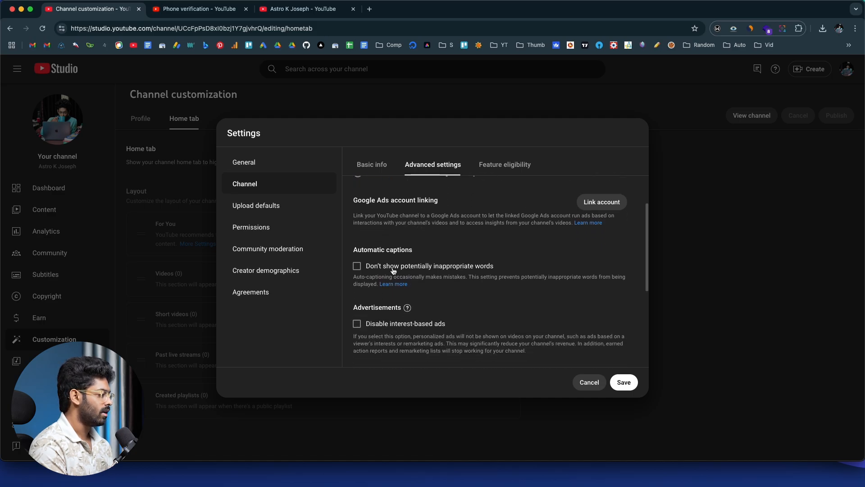
scroll(392, 269, down, 5)
scroll(392, 269, up, 10)
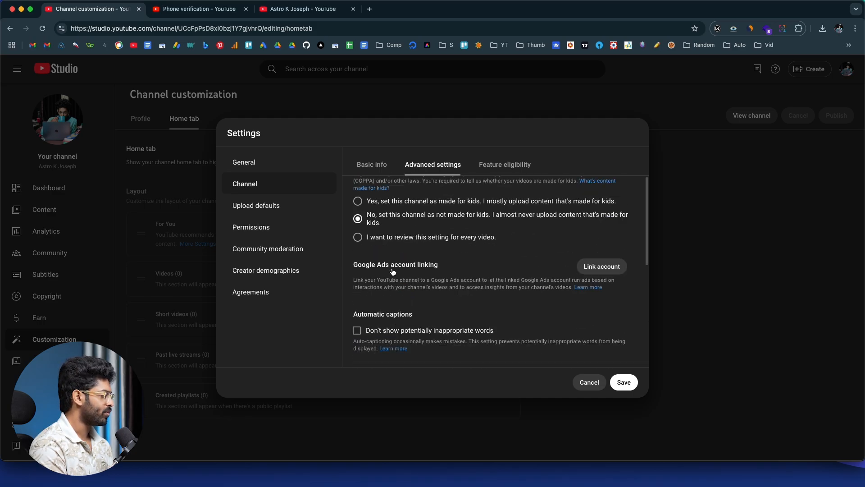
Review the default title and description fields under Upload defaults.
click(284, 206)
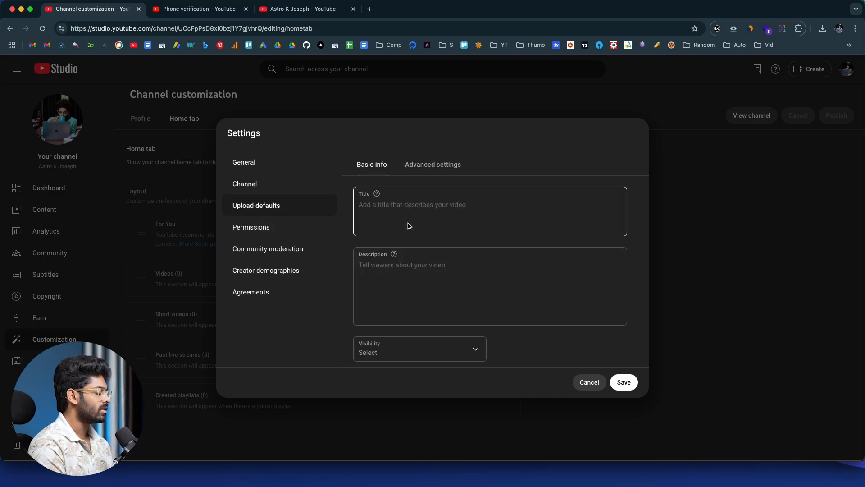
click(414, 210)
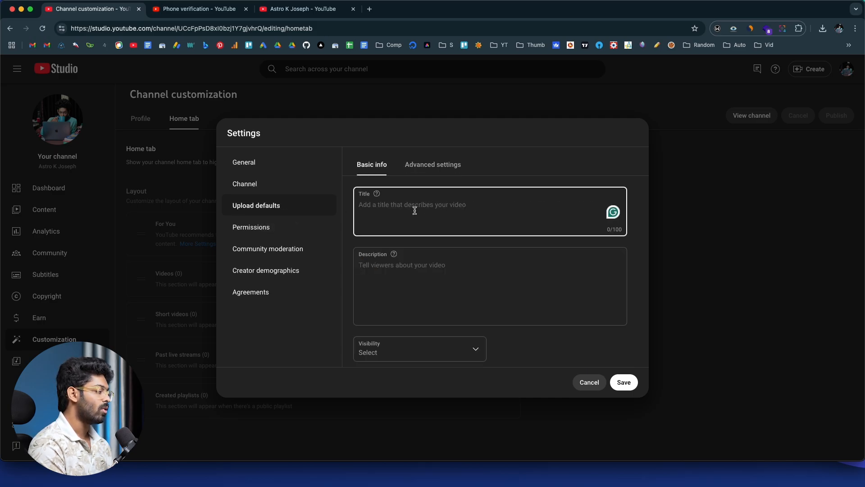
click(390, 302)
scroll(390, 301, down, 2)
scroll(390, 301, up, 2)
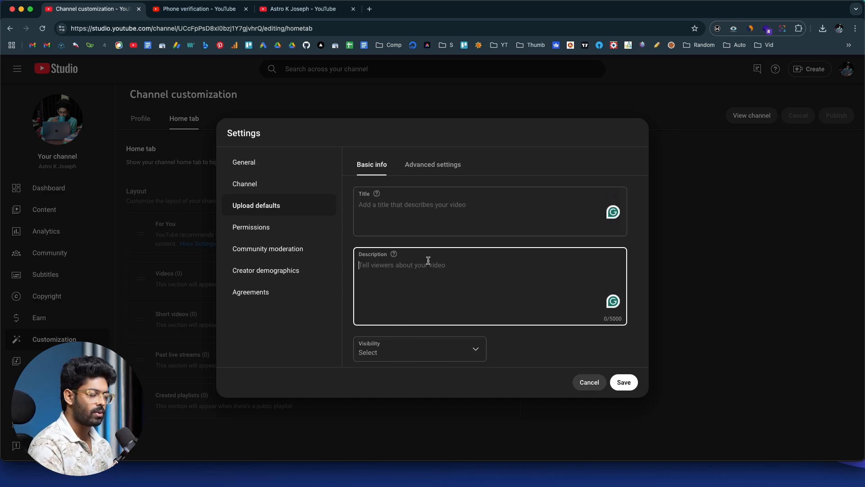
click(430, 214)
click(413, 281)
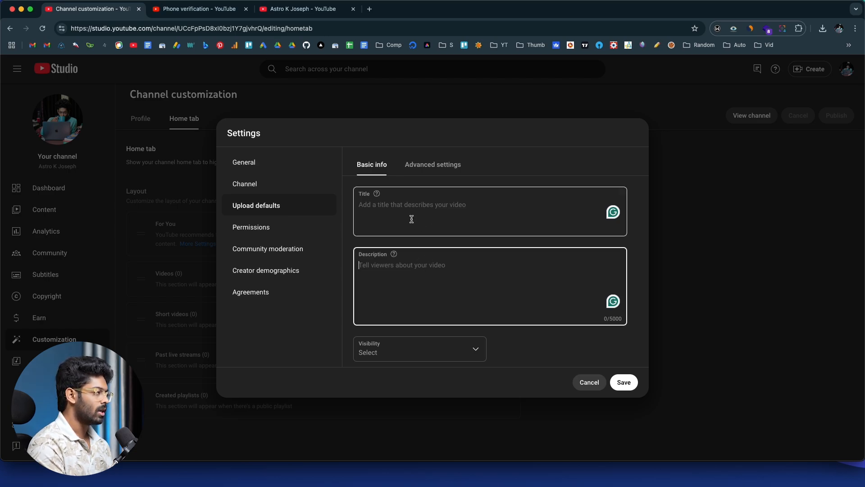
click(411, 218)
click(412, 292)
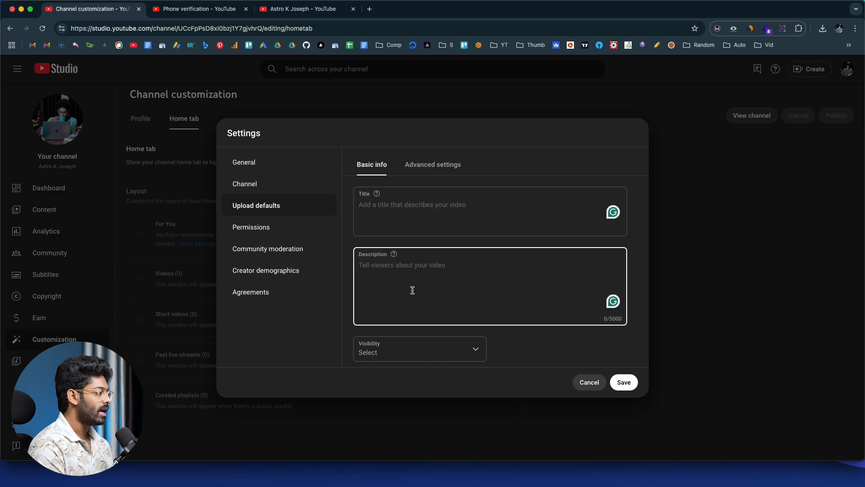
Look over the advanced upload defaults, then bring up the channel Permissions page.
click(446, 165)
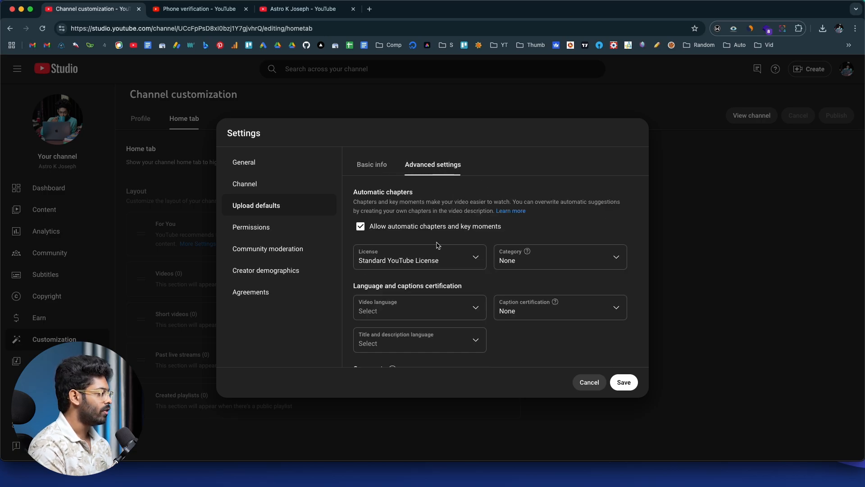
scroll(440, 252, down, 3)
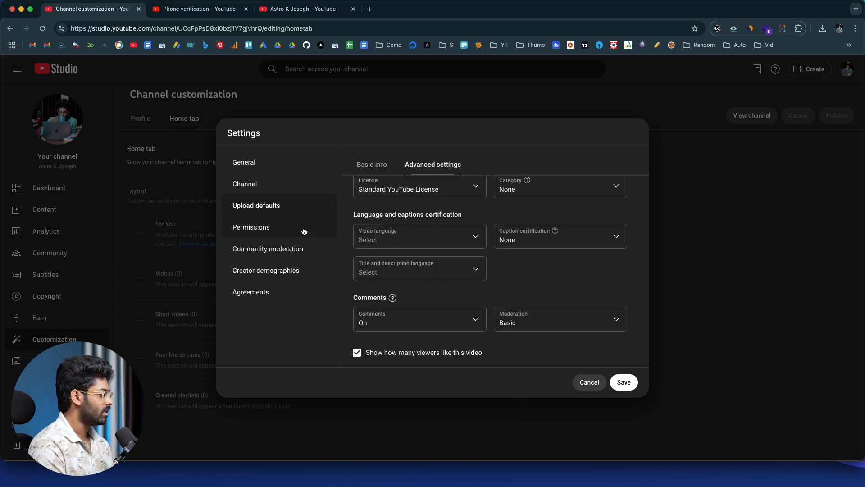
click(276, 231)
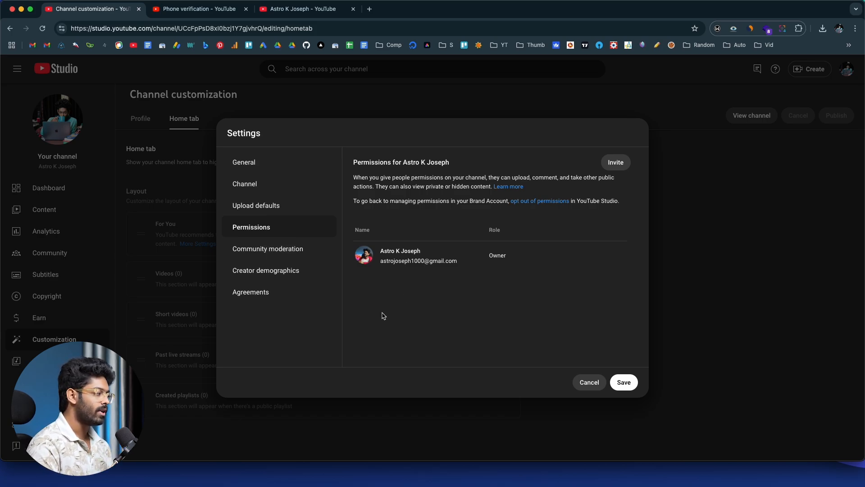
Look at the Invite form's access roles, then cancel without inviting anyone.
click(623, 165)
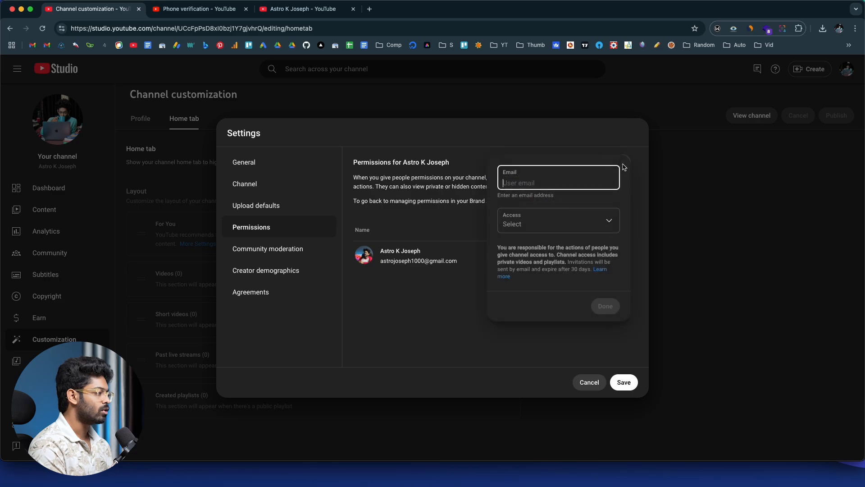
click(529, 217)
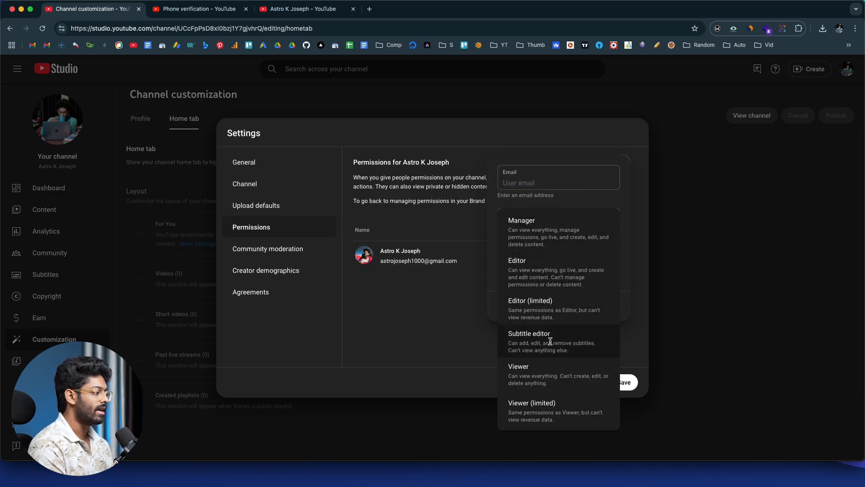
click(455, 344)
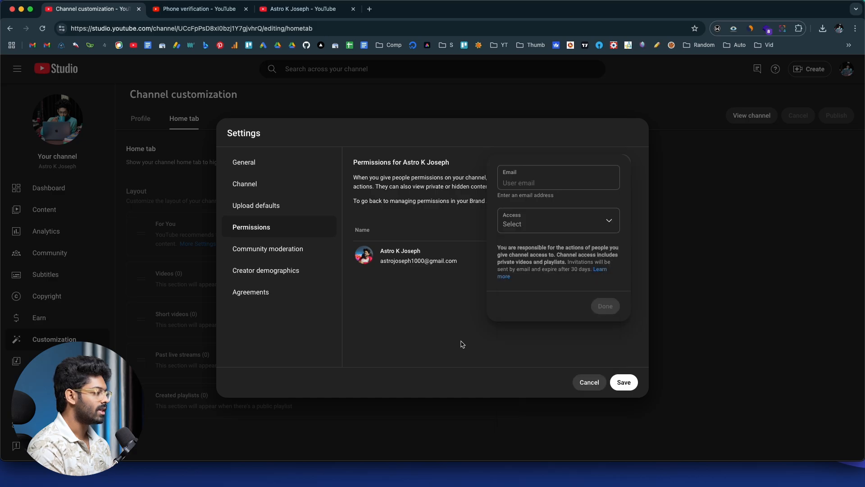
click(467, 328)
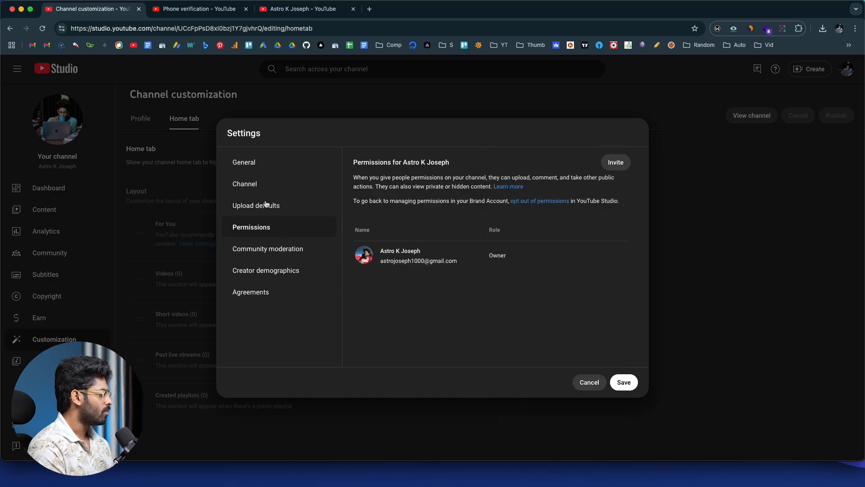
Pass through General and Channel settings, then save and close Settings.
click(263, 168)
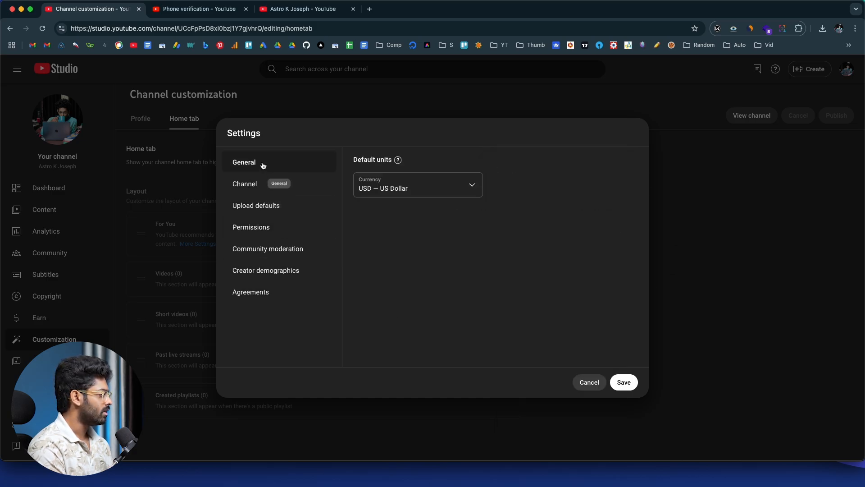
click(279, 185)
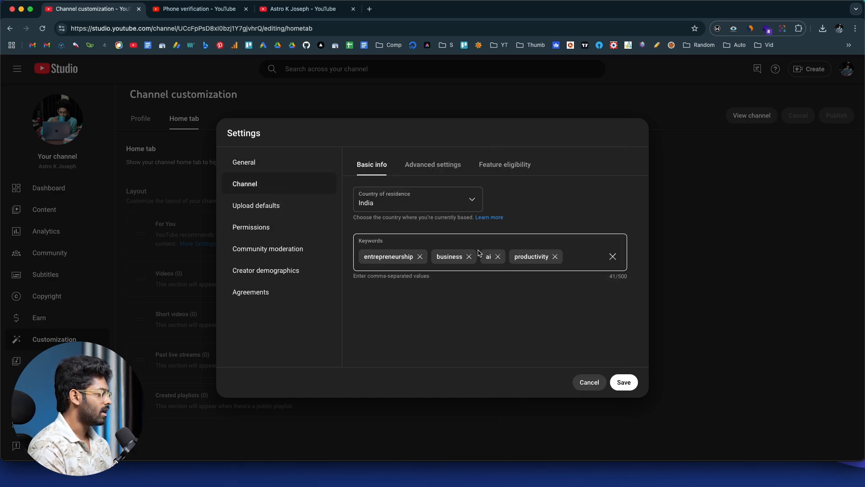
click(625, 385)
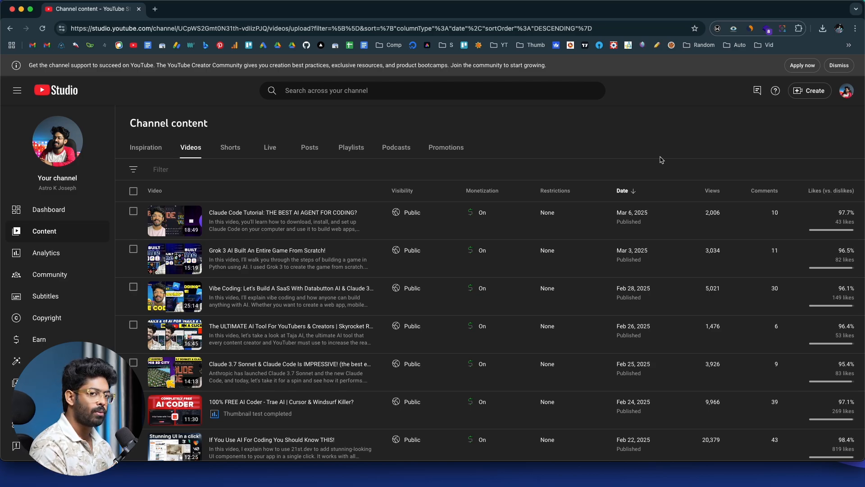
Upload cline vscode.mp4 through Create > Upload videos by dropping it into the dialog.
click(812, 93)
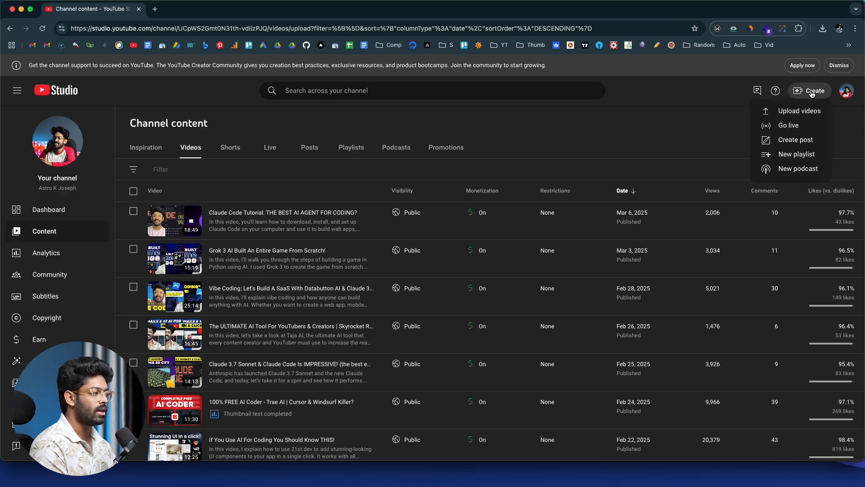
click(785, 114)
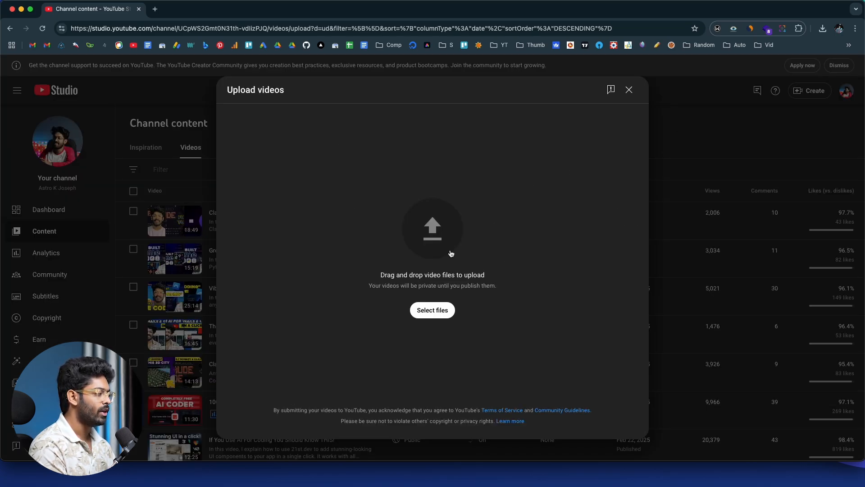
click(438, 310)
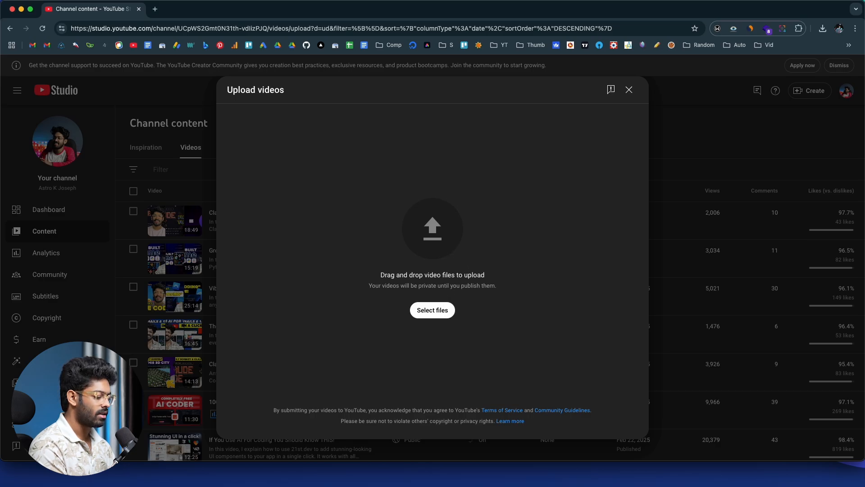
drag(467, 289, 412, 307)
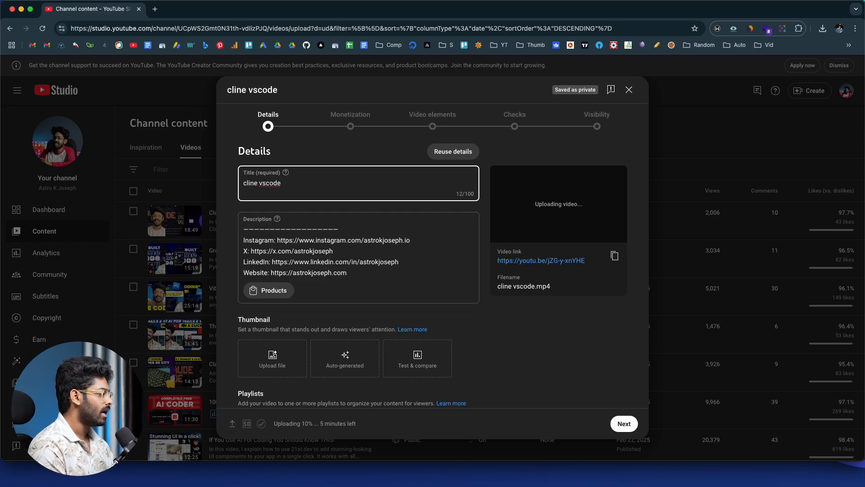
Replace the title with 'Cline + VSCode = Fully Autonomous AI Coding Agent!'.
key(super+a)
key(BackSpace)
text(Cline + VSCode = Fully Autonomous AI Coding Agent!)
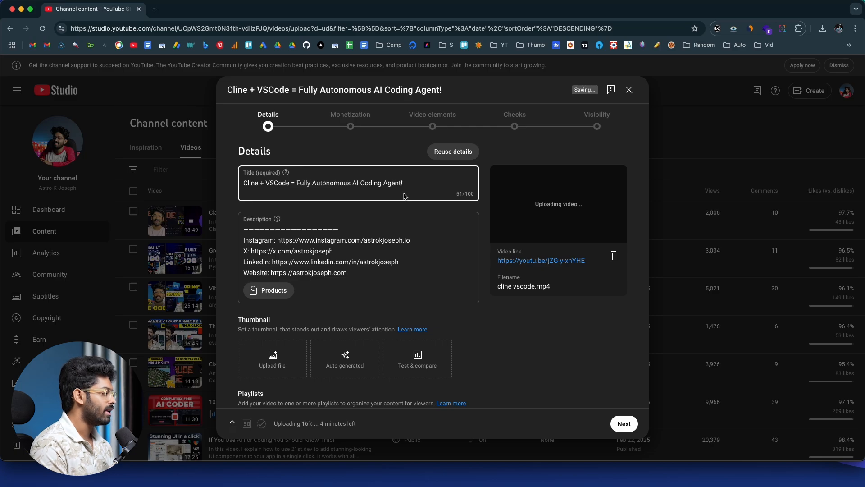
Add the intro line 'In this video, I'll show you how to add advanced AI capabilities to VSCode using Cline' above the links.
click(286, 229)
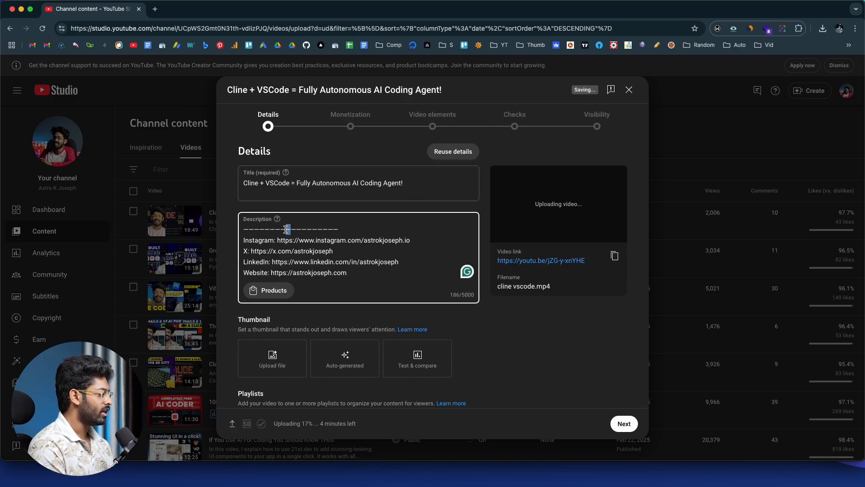
double_click(286, 229)
key(Left)
key(Return)
key(Return)
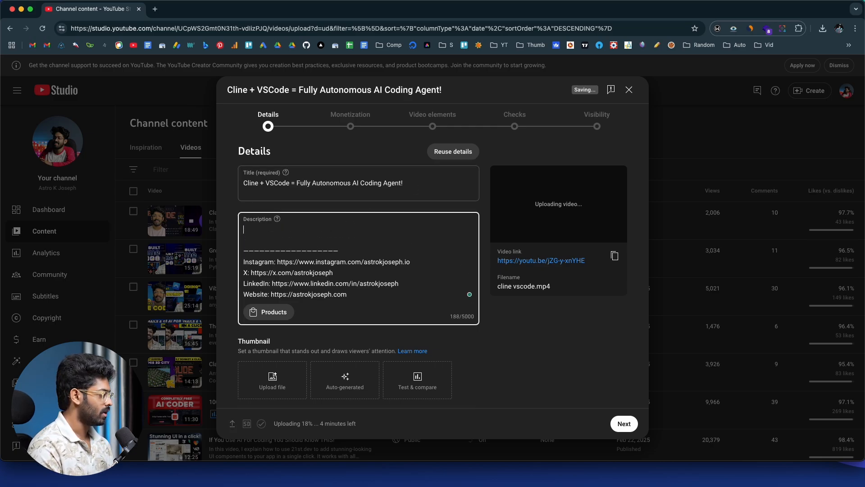
text(In this video)
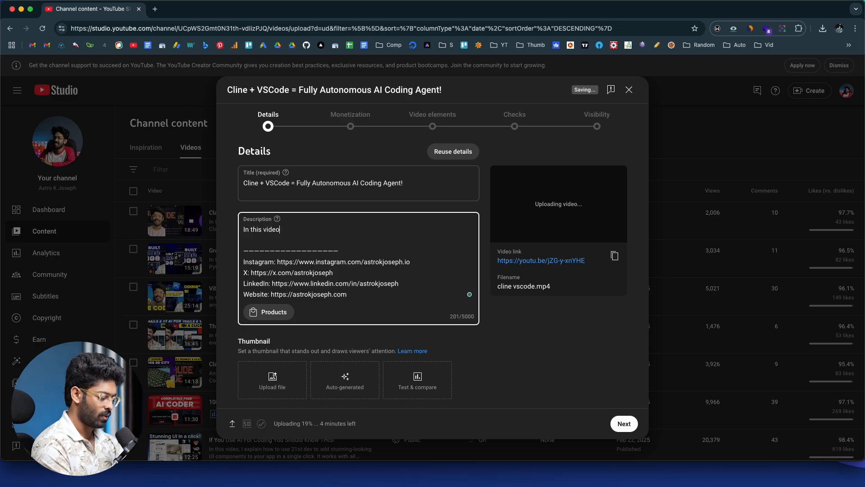
text(, I'll show you how to add advanced AI capabilities to VSode using Cline)
click(448, 234)
text(C)
click(380, 245)
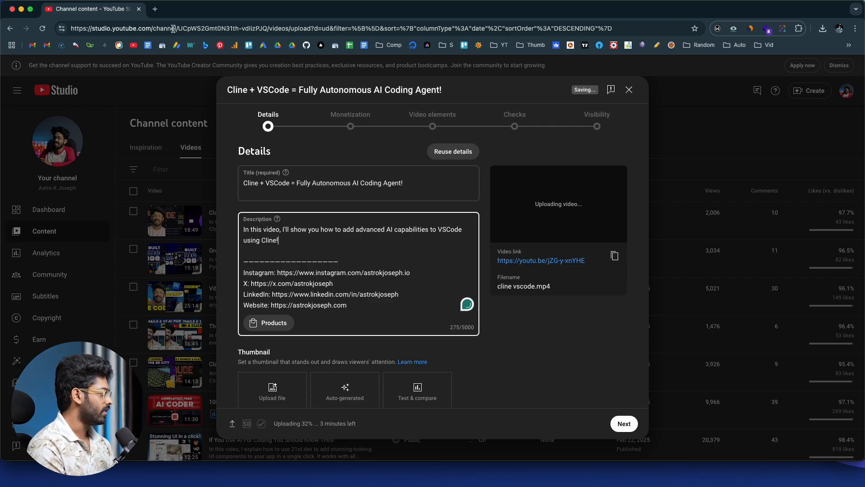
Search 'cline bot' in a new tab, copy the cline.bot address, and add a blank line after the intro.
click(155, 9)
text(cline bot)
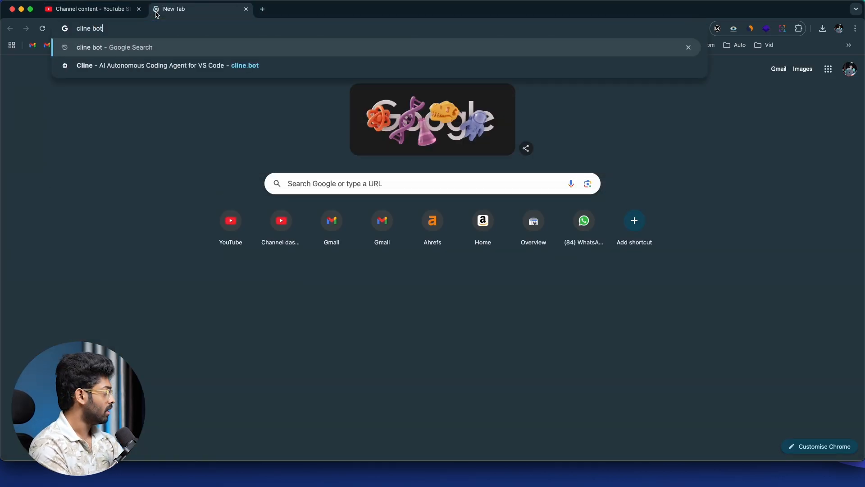
key(Return)
click(210, 157)
click(217, 25)
key(super+c)
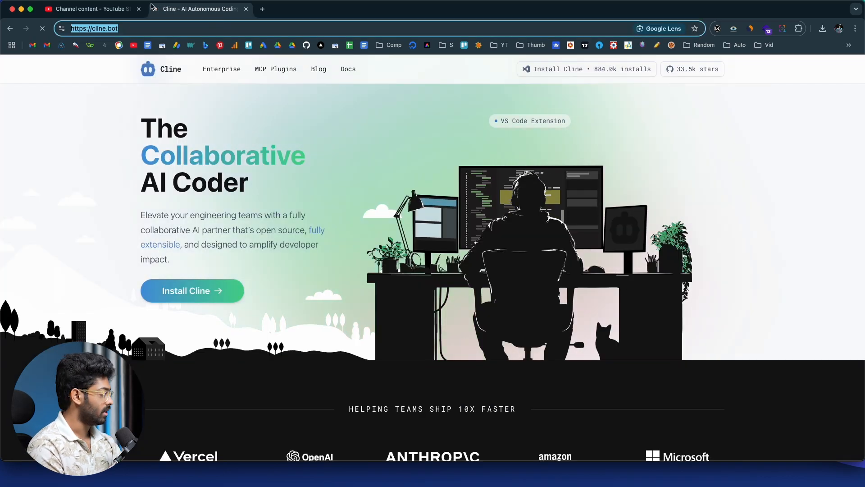
click(109, 9)
click(280, 244)
key(Return)
key(Return)
text(Cline:)
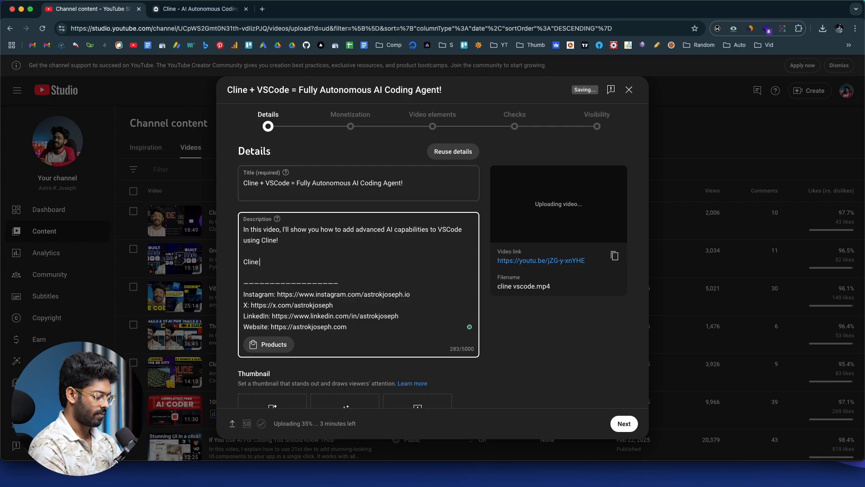
key(super+v)
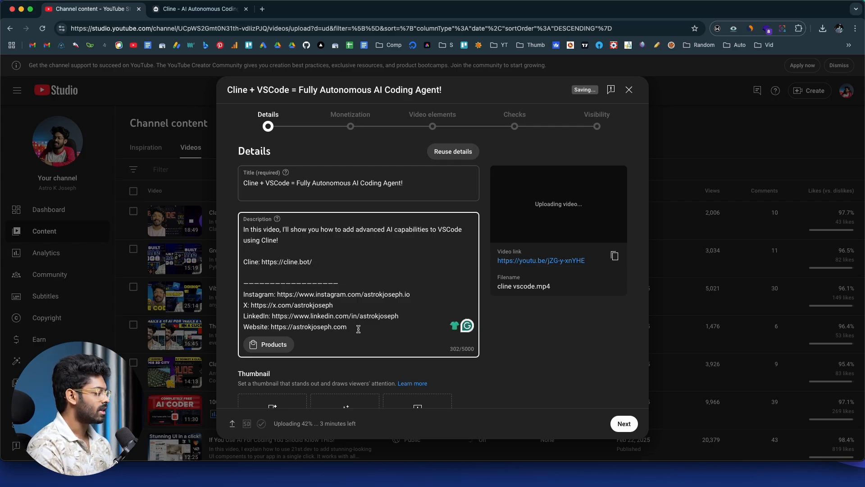
drag(358, 329, 262, 282)
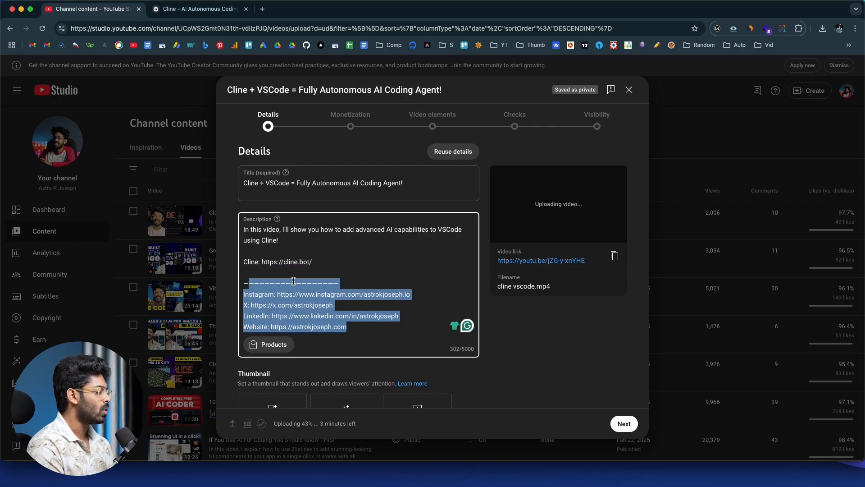
click(330, 278)
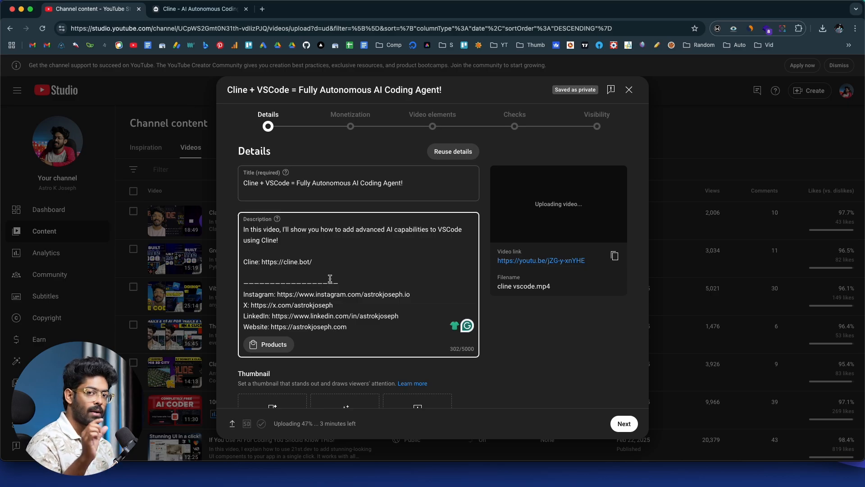
key(super+a)
click(278, 283)
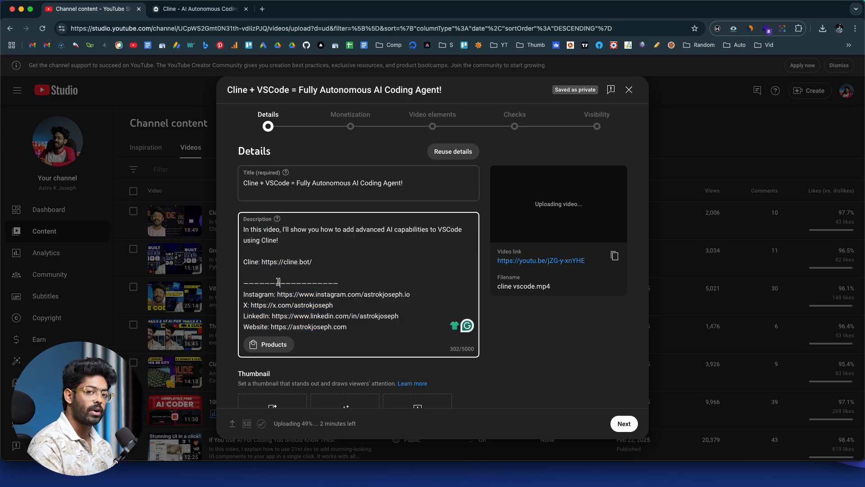
drag(363, 327, 252, 294)
click(309, 293)
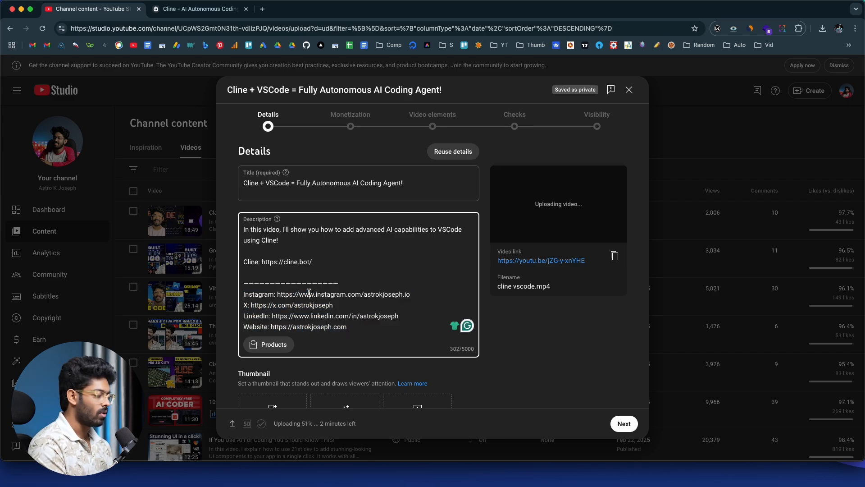
Open the Thumbnail Test & compare panel from the Details pane.
scroll(308, 292, down, 5)
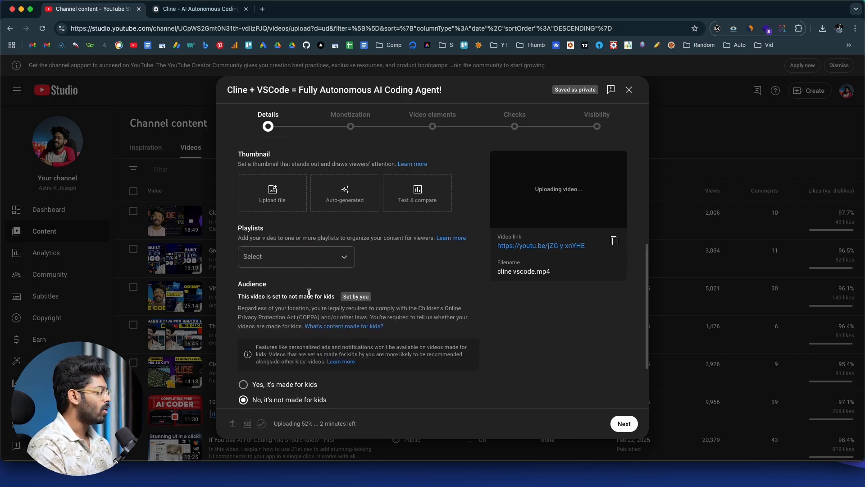
scroll(253, 251, up, 2)
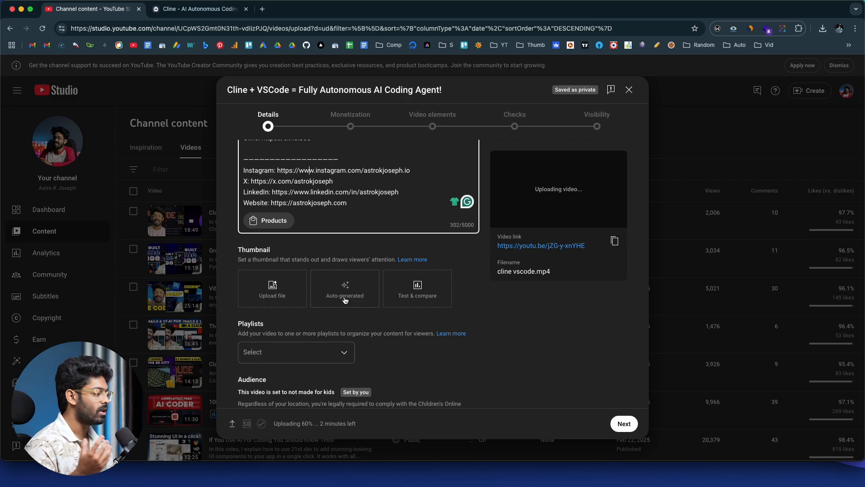
click(431, 302)
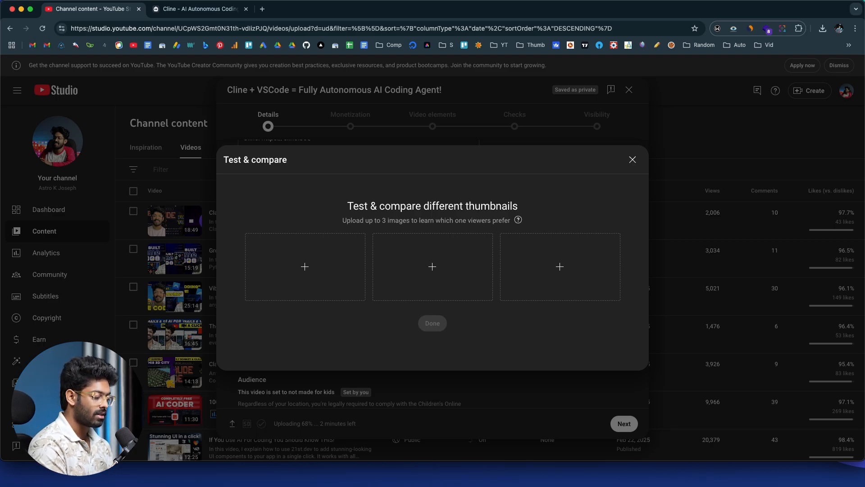
Drag three thumbnail images into the Test & compare slots and confirm with Done.
key(super+Tab)
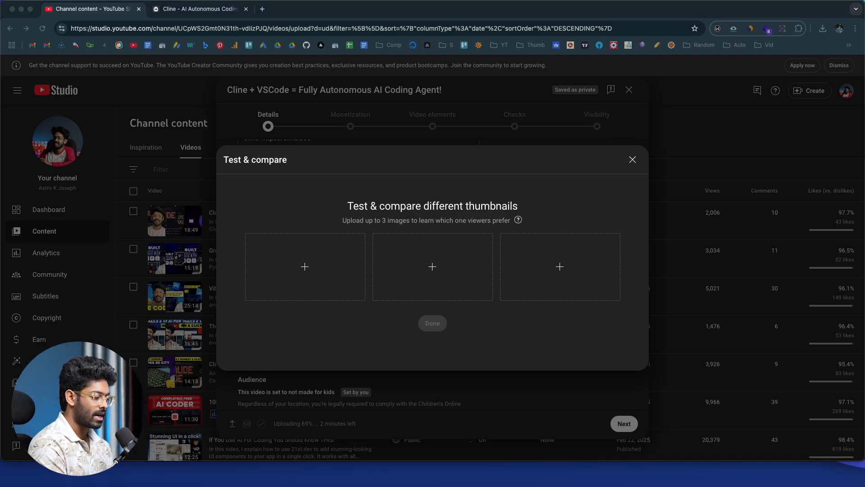
drag(700, 234, 313, 282)
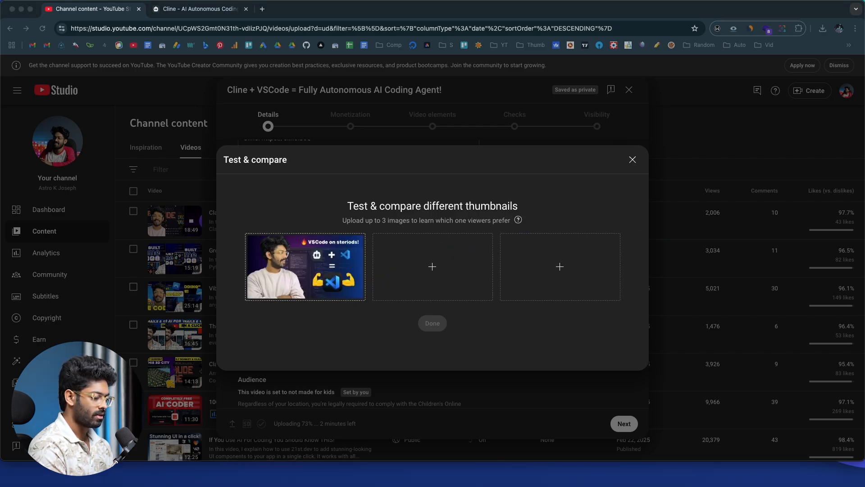
drag(602, 255, 444, 272)
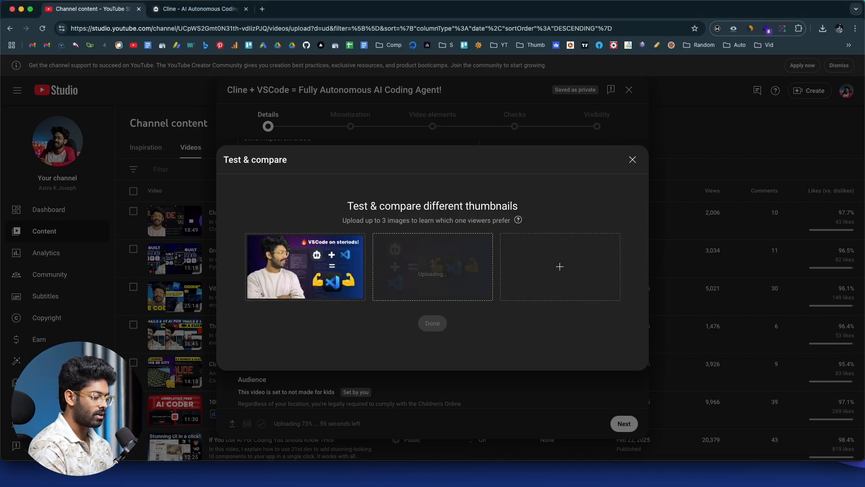
drag(701, 261, 568, 270)
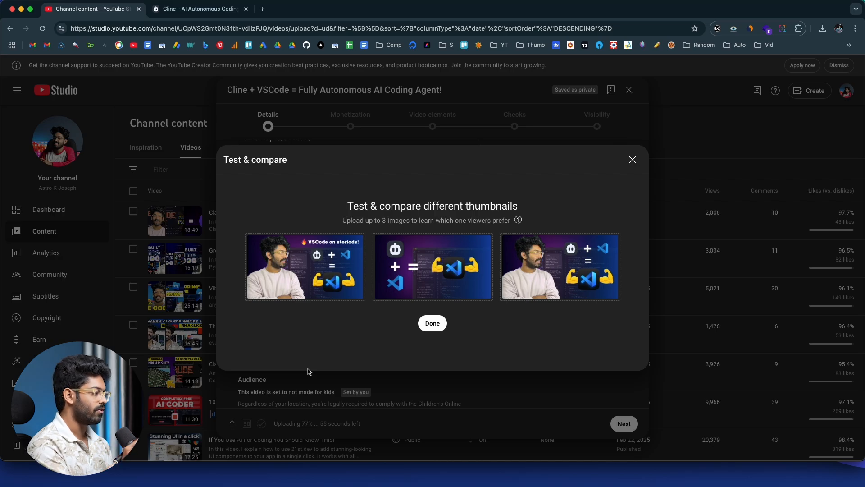
click(432, 323)
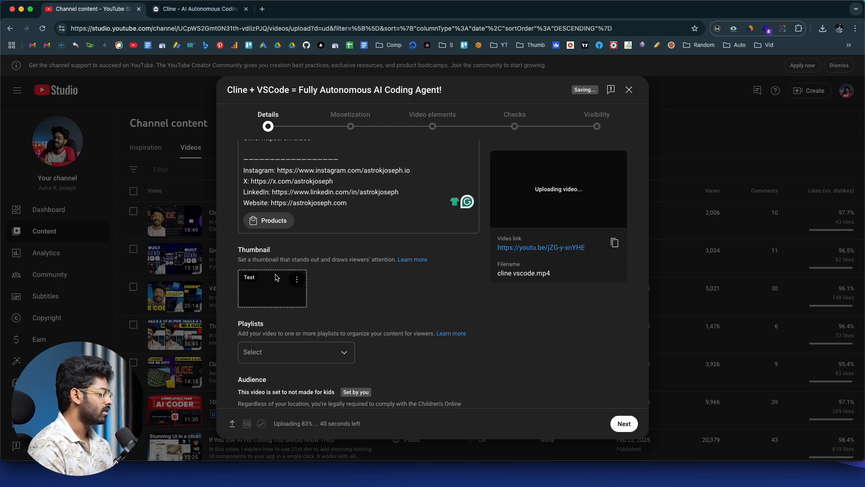
Check the empty playlist list, then reveal the advanced details with Show more.
mouse_move(278, 278)
scroll(277, 278, down, 4)
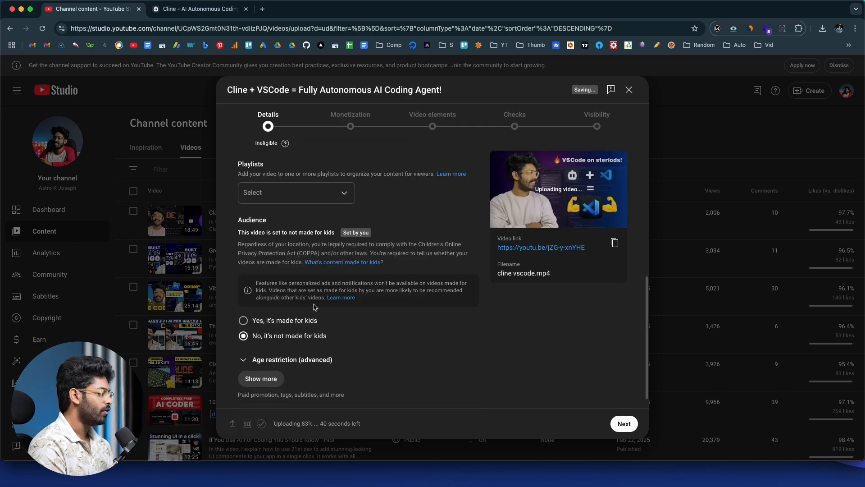
click(328, 192)
click(456, 208)
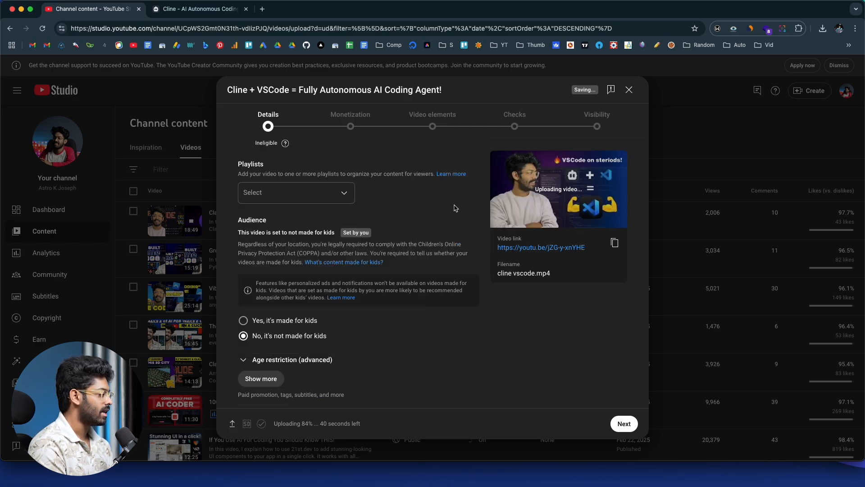
scroll(310, 291, down, 1)
click(261, 361)
scroll(351, 321, down, 4)
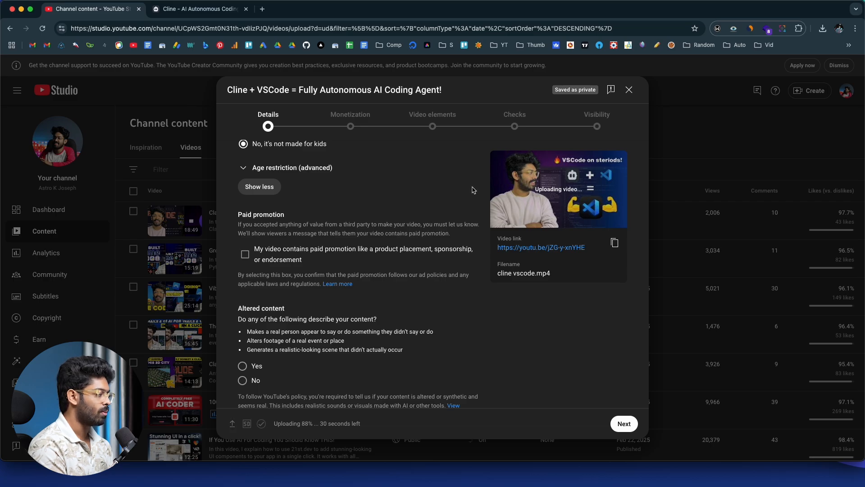
scroll(355, 281, down, 3)
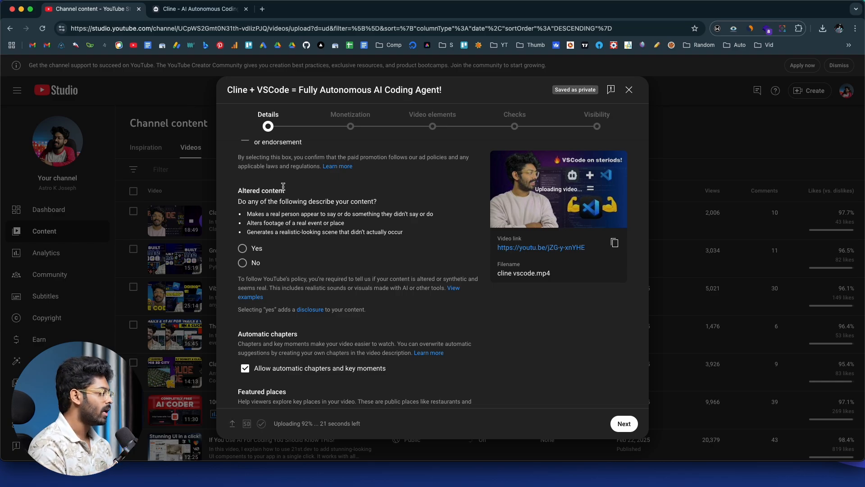
scroll(340, 243, down, 7)
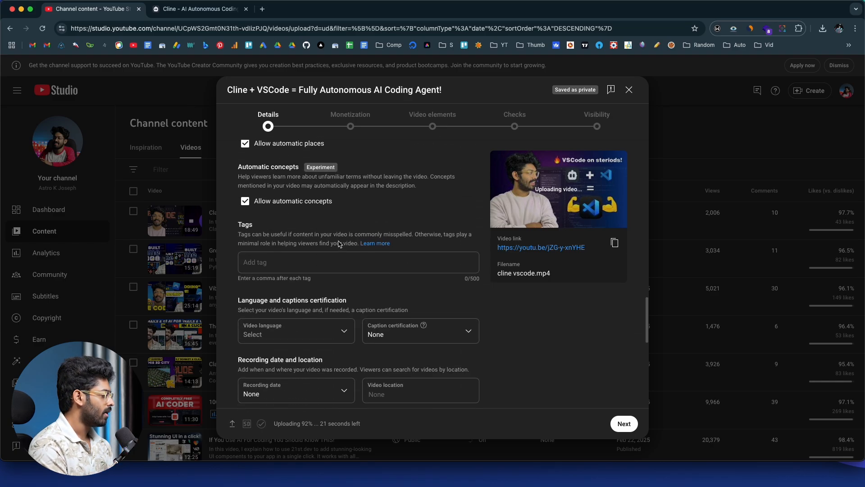
Add tags best ai for coding, cline, cline bot, cline vscode, how to setup cline, cline with claude.
click(288, 251)
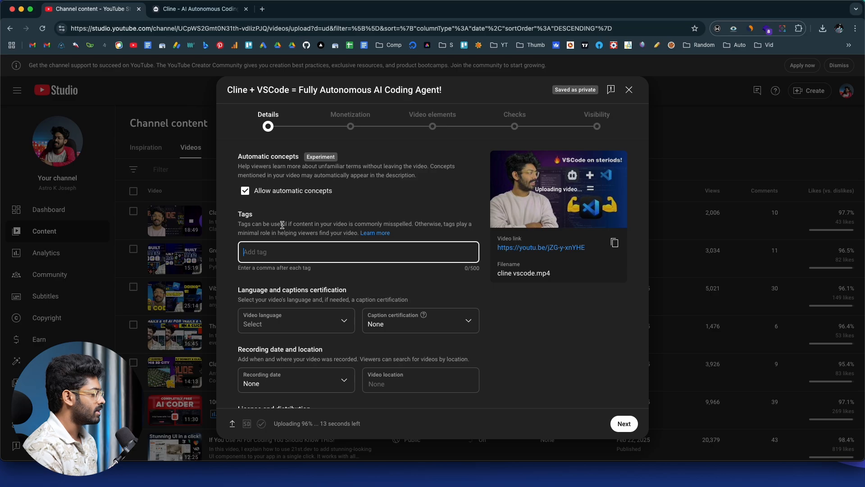
text(best ai for)
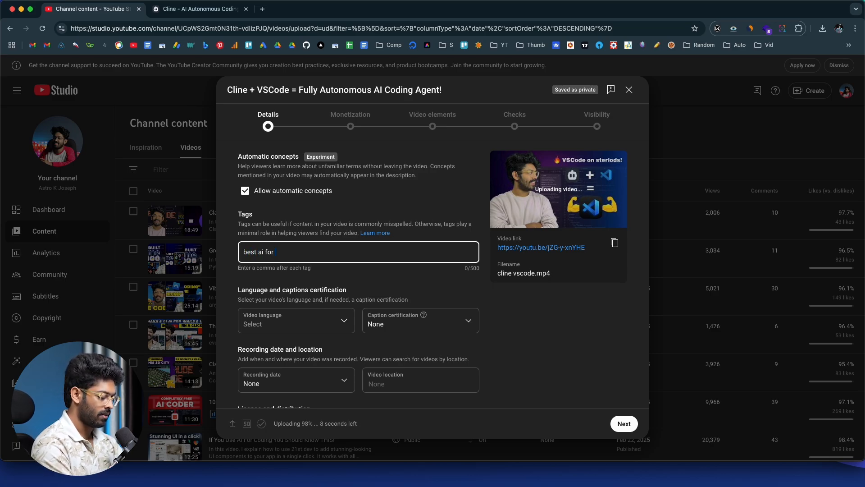
text( coding,cline,cl)
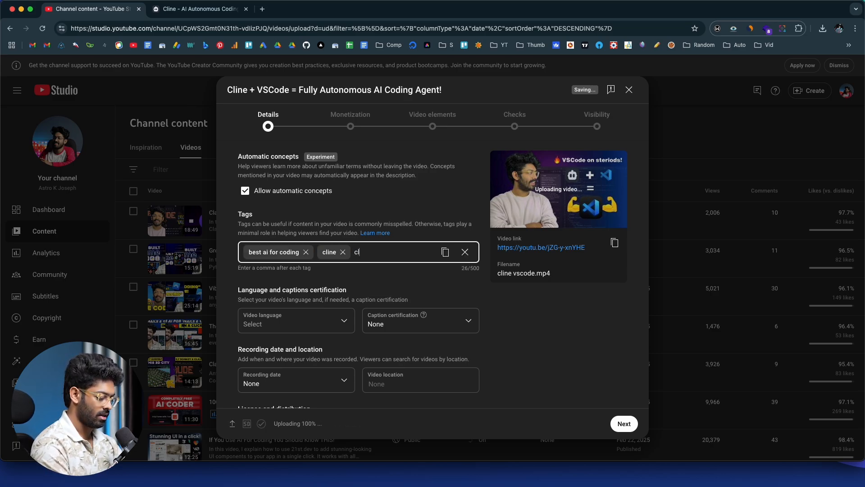
text(ine bot,cline bot,cl)
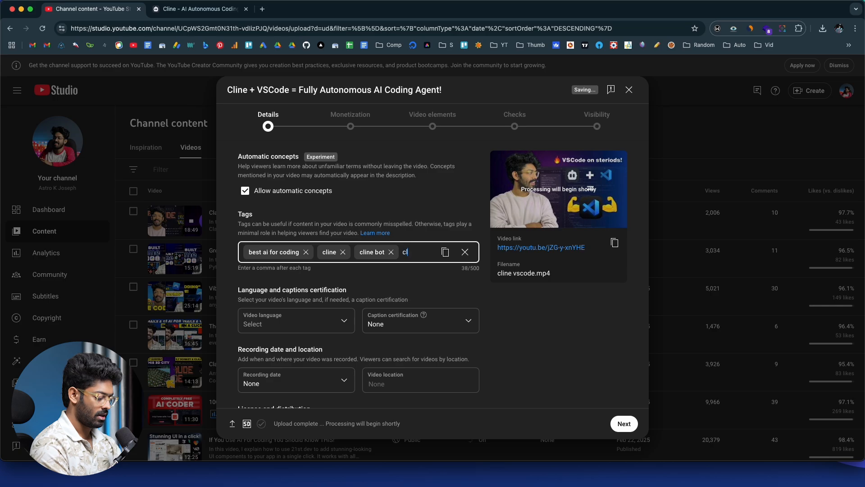
text( vscode)
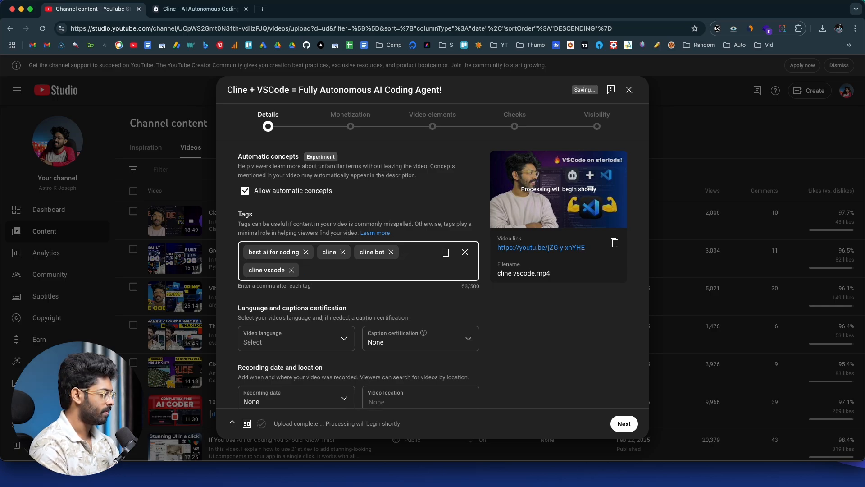
text(,how to s)
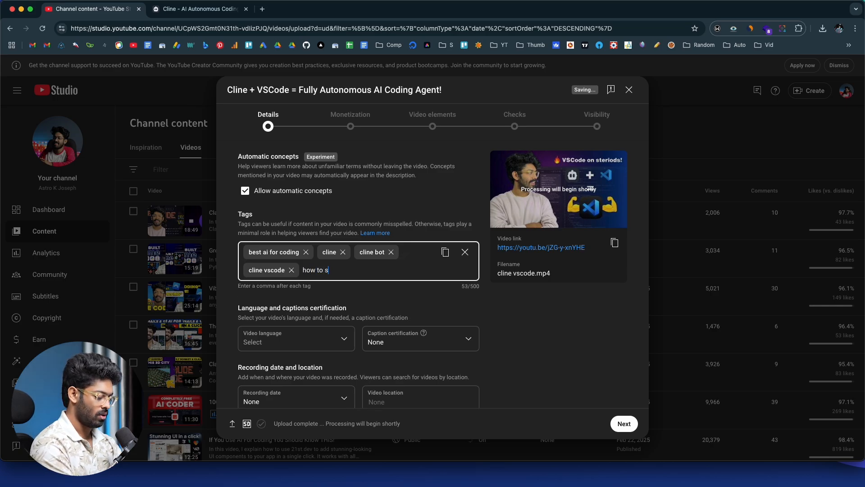
text(etup cline)
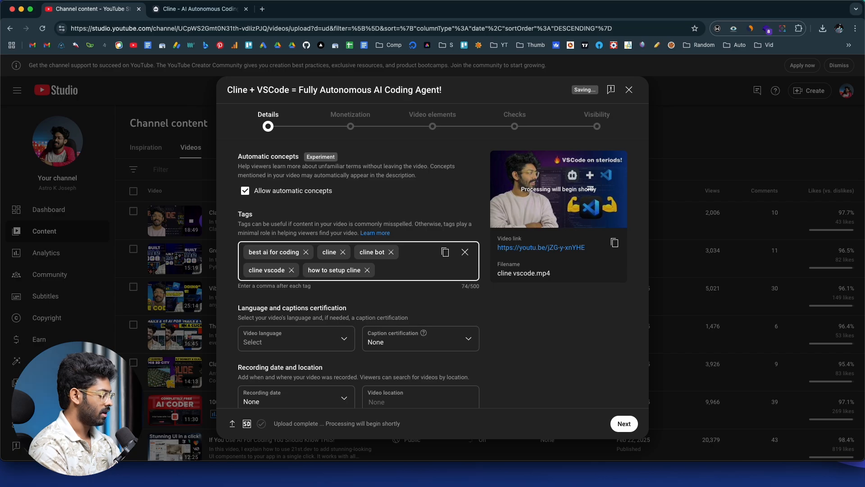
text(,cline with claude,)
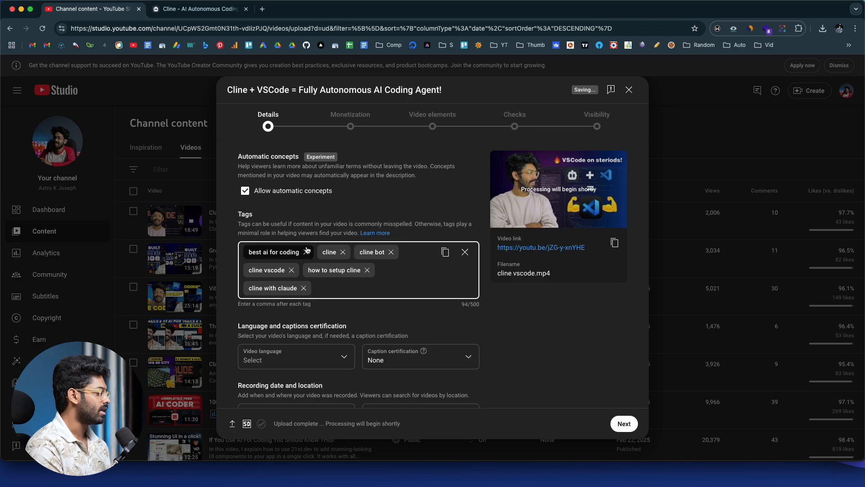
scroll(305, 251, down, 5)
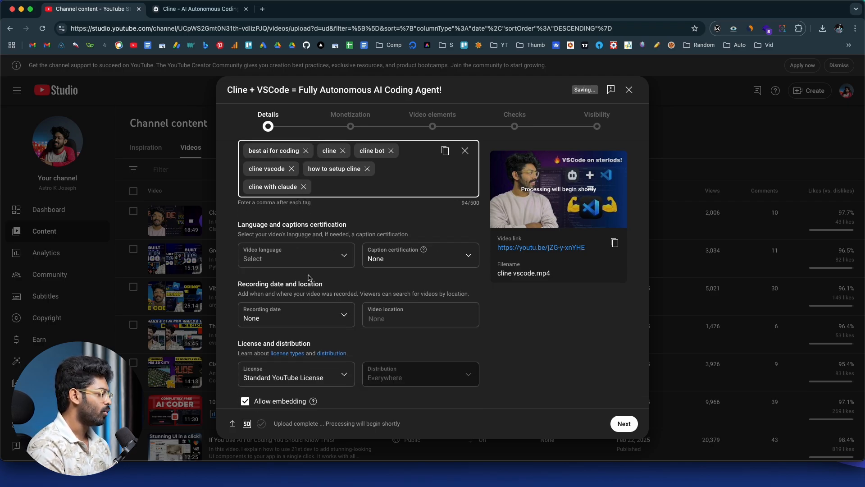
scroll(308, 273, down, 10)
scroll(284, 323, up, 15)
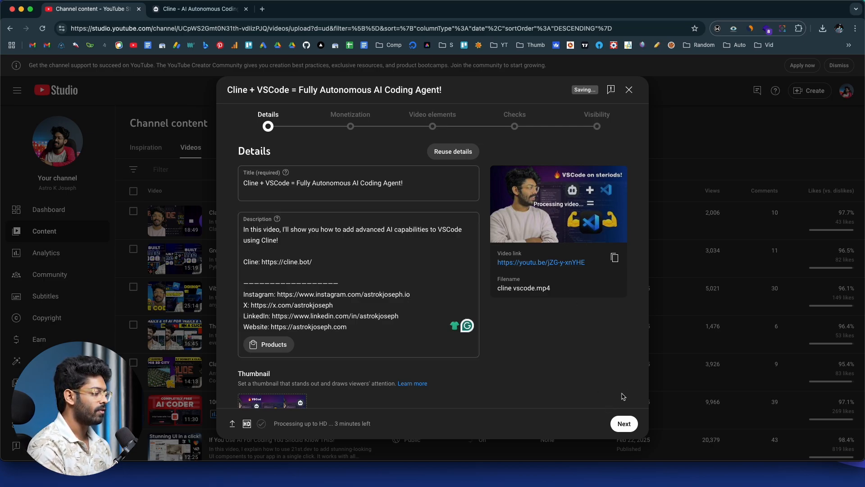
Set Monetization to On, then view the mid-roll ad slots and leave them unchanged.
click(624, 423)
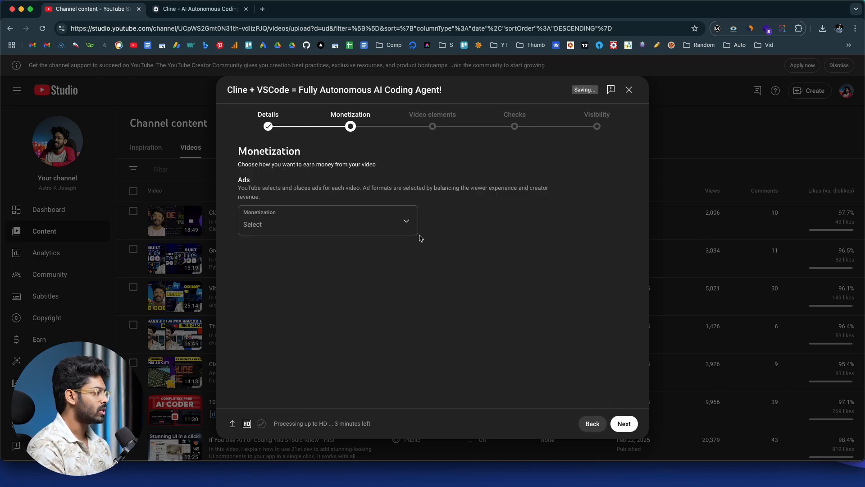
click(397, 226)
click(253, 219)
click(396, 265)
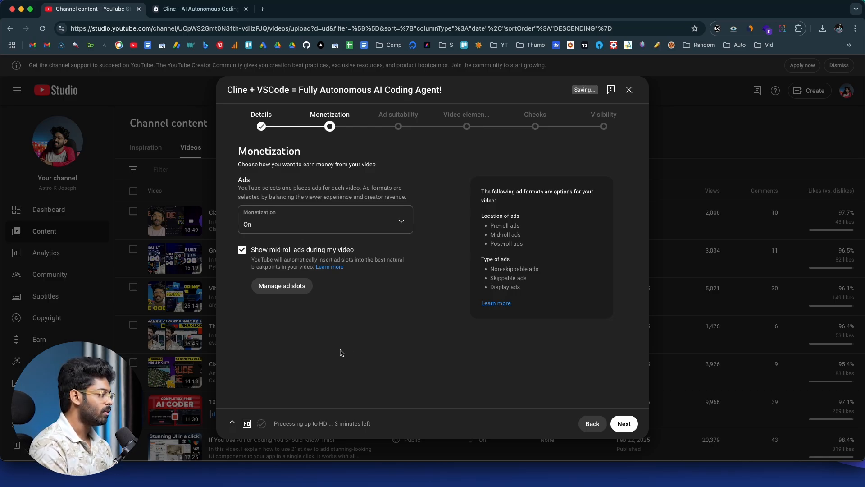
click(296, 288)
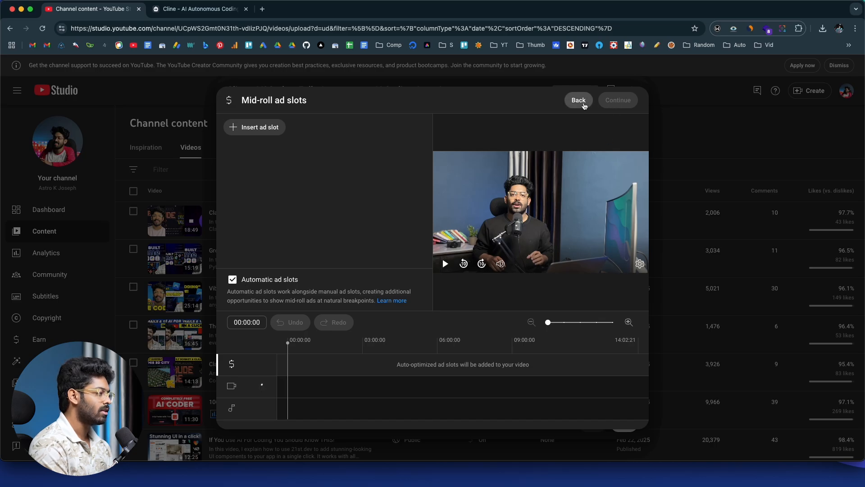
click(579, 100)
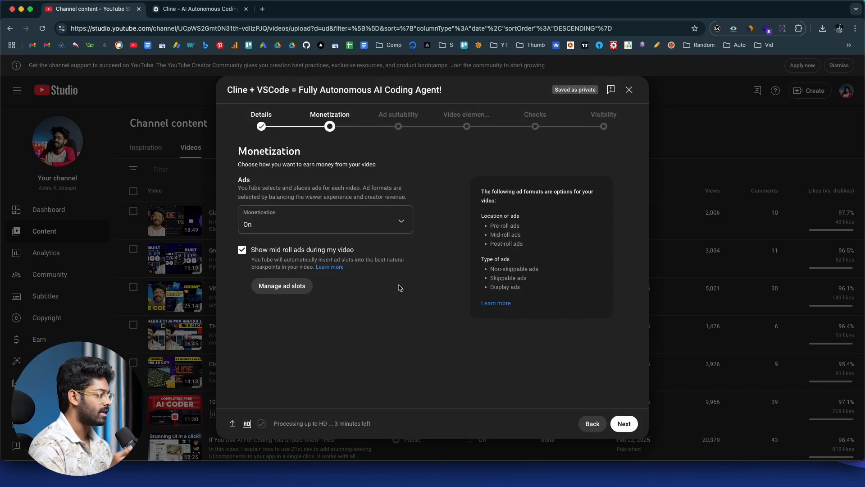
Answer 'None of the above' in Ad suitability and submit the Safe for ads rating.
click(624, 423)
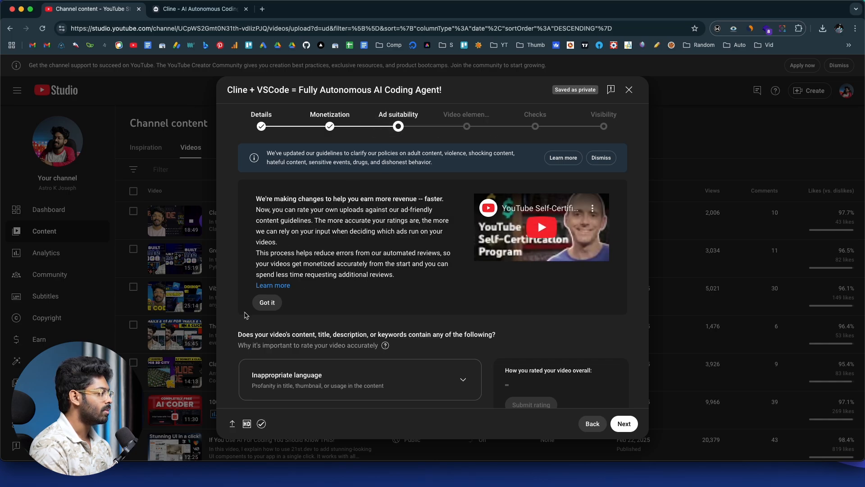
scroll(246, 315, down, 10)
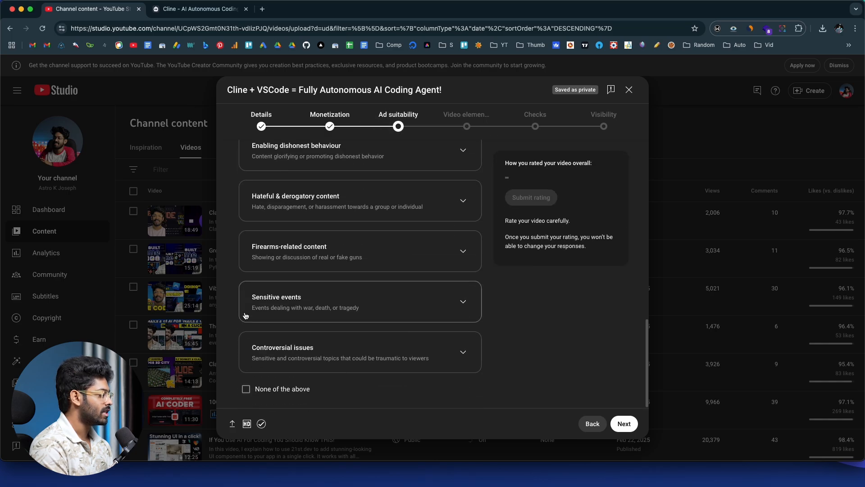
click(245, 389)
scroll(247, 393, up, 4)
scroll(246, 393, up, 5)
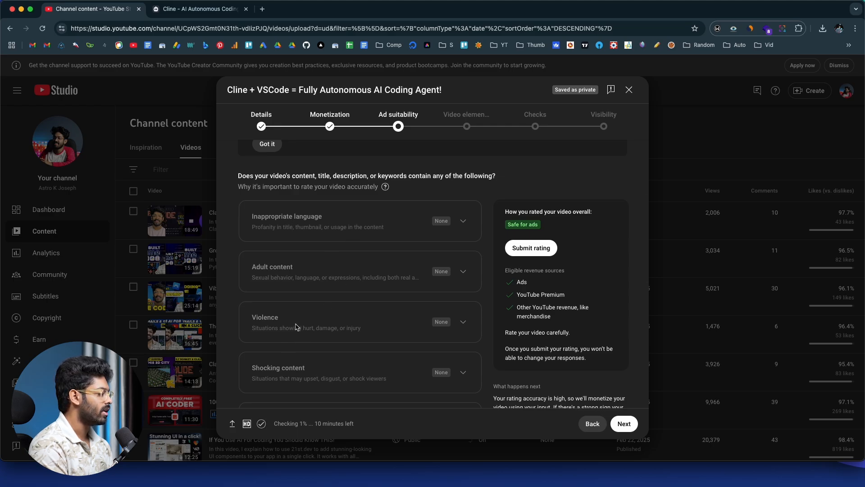
scroll(344, 303, down, 8)
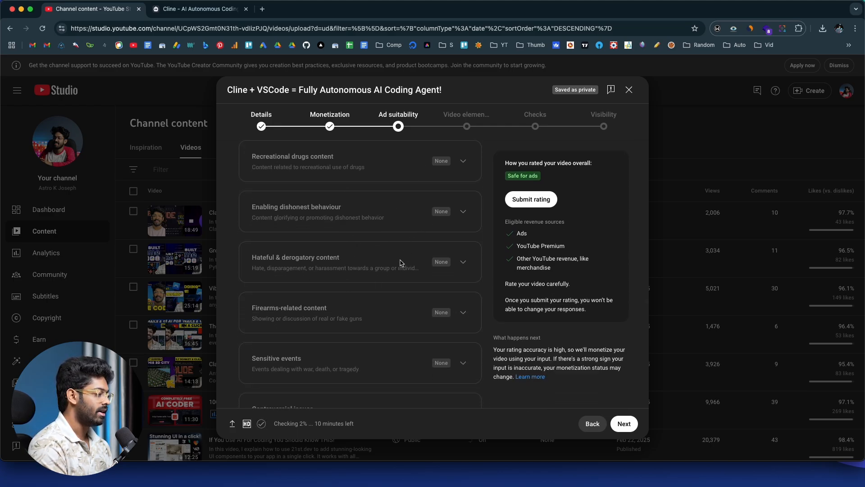
scroll(401, 263, down, 2)
scroll(308, 319, up, 10)
scroll(309, 318, down, 8)
click(287, 388)
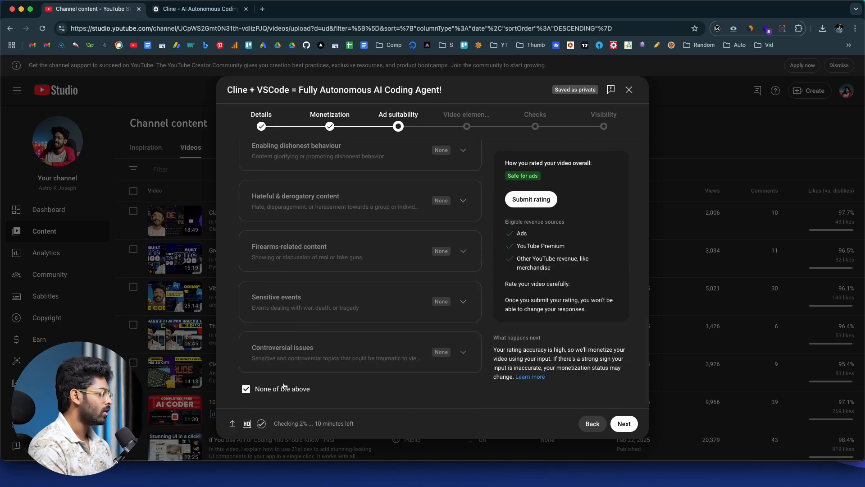
click(534, 200)
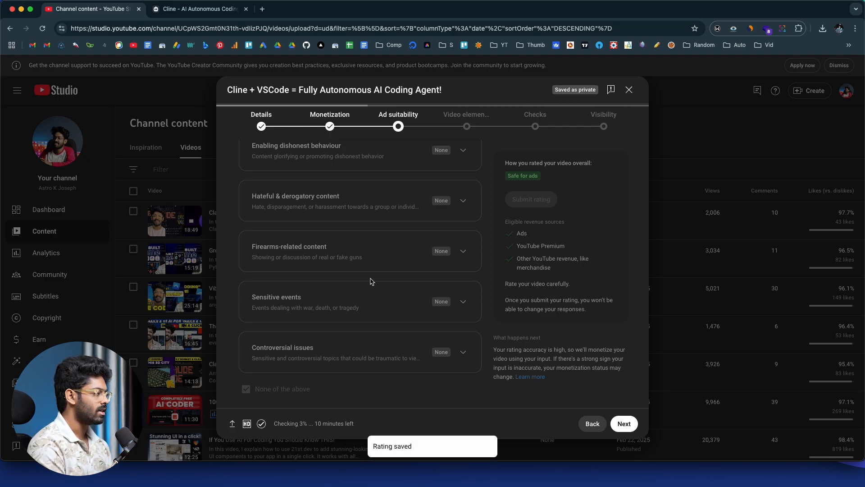
click(624, 423)
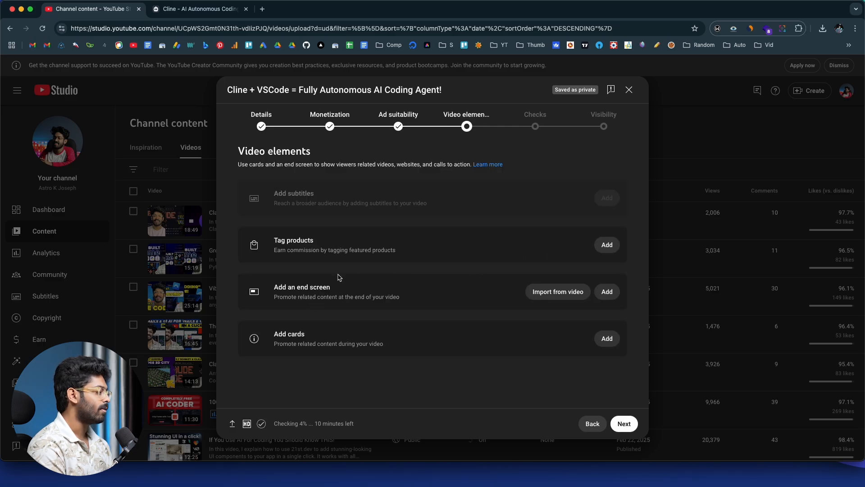
Skip product tagging and import an end screen from the first existing video.
click(607, 244)
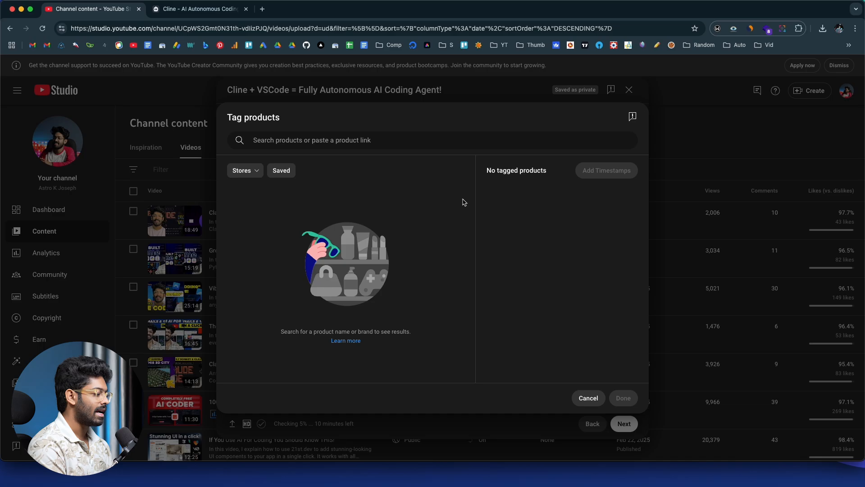
click(588, 398)
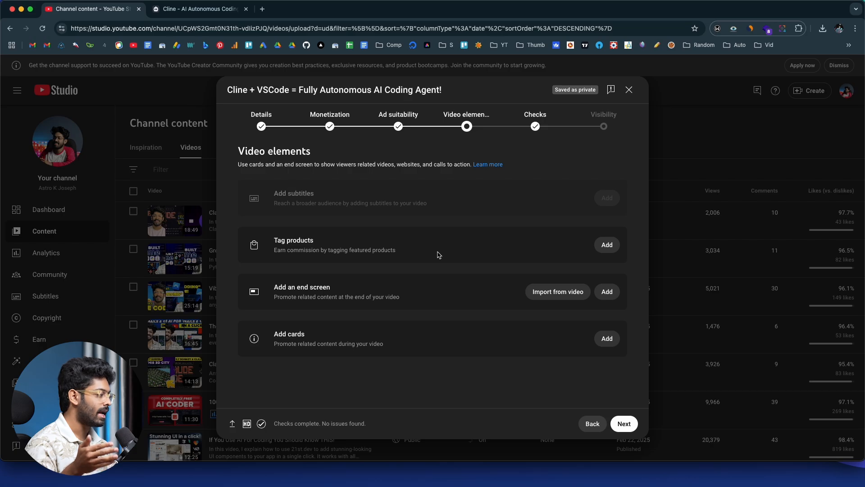
click(558, 291)
click(268, 182)
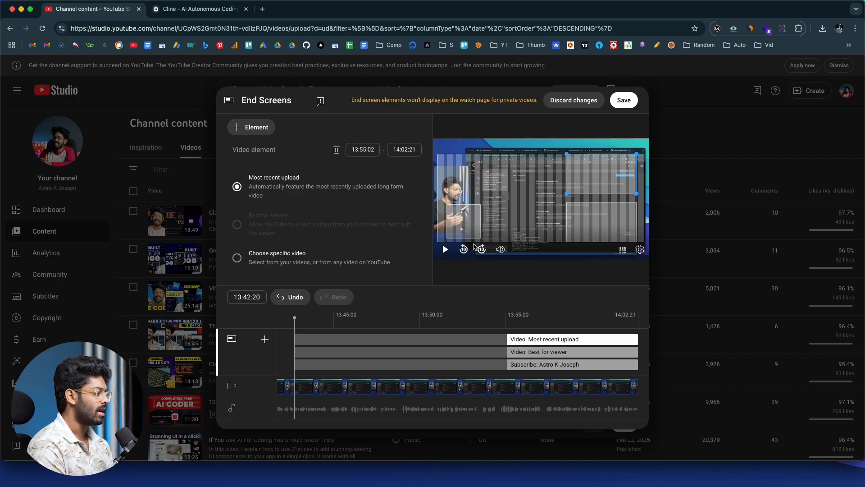
Review the Subscribe, Most recent upload and Best for viewer elements, then save the end screen.
click(468, 225)
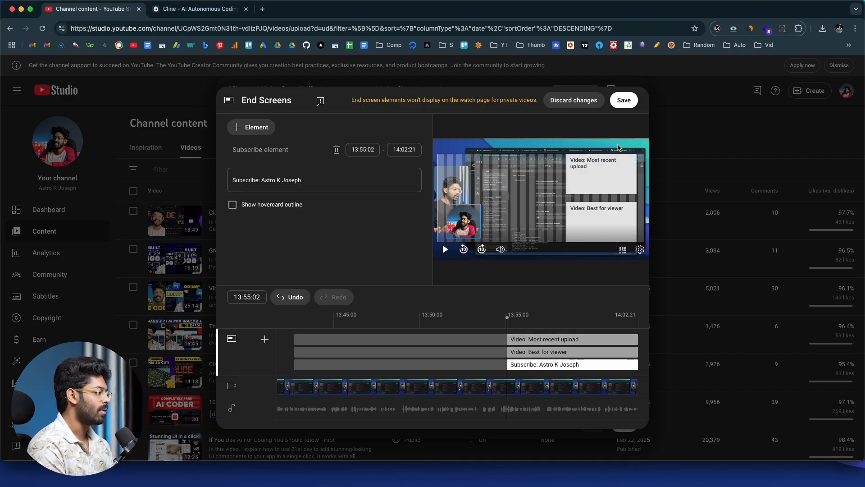
click(588, 167)
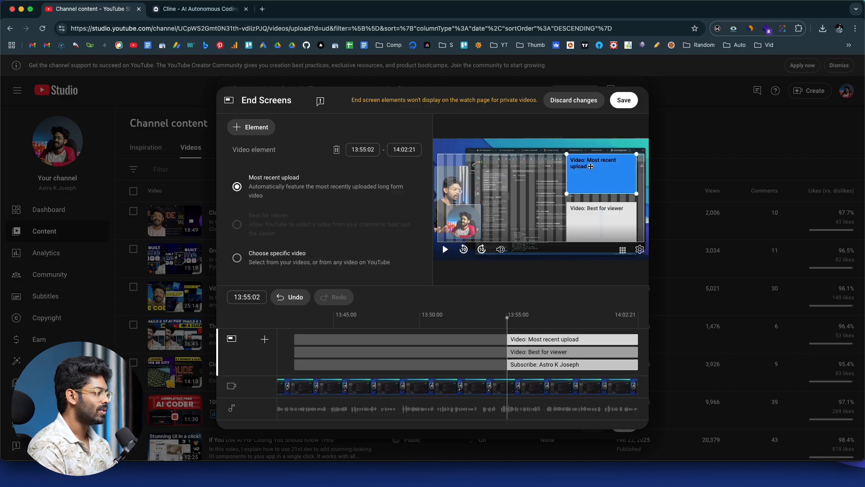
click(605, 214)
click(624, 100)
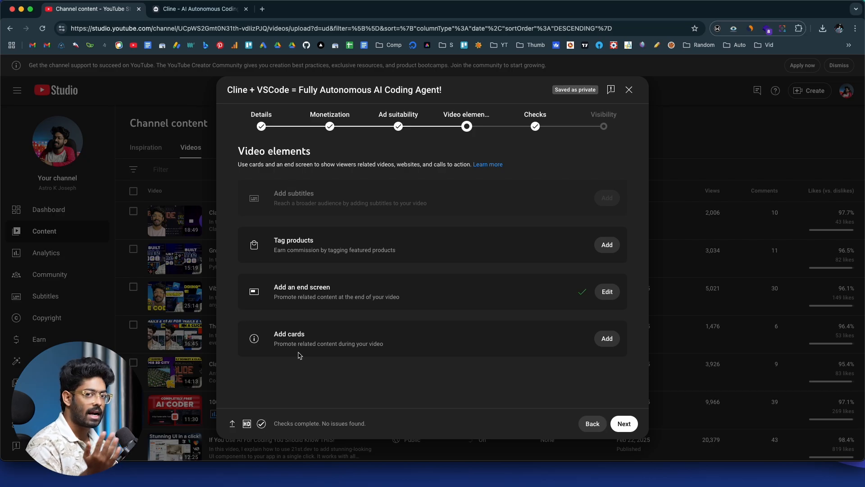
click(624, 423)
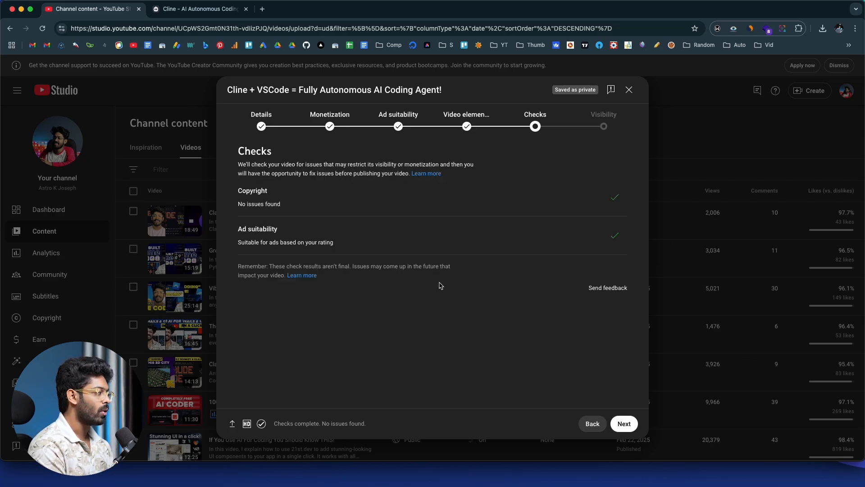
Switch the video's visibility from Unlisted to Public.
click(624, 423)
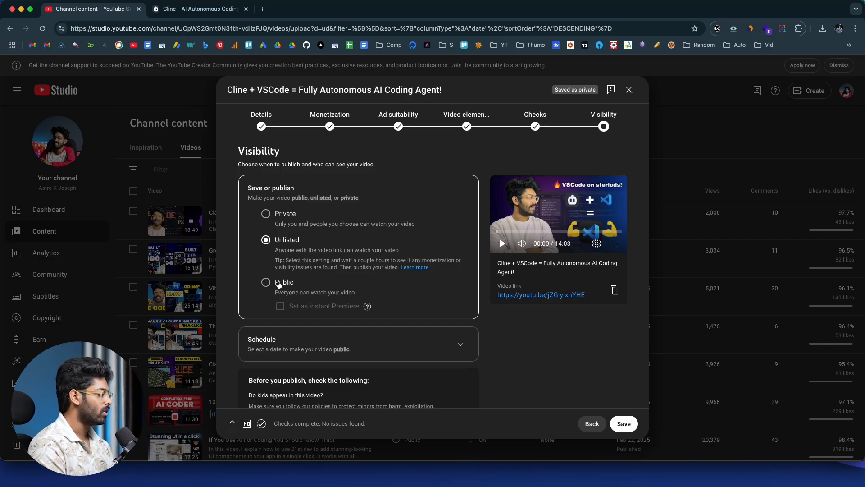
click(266, 282)
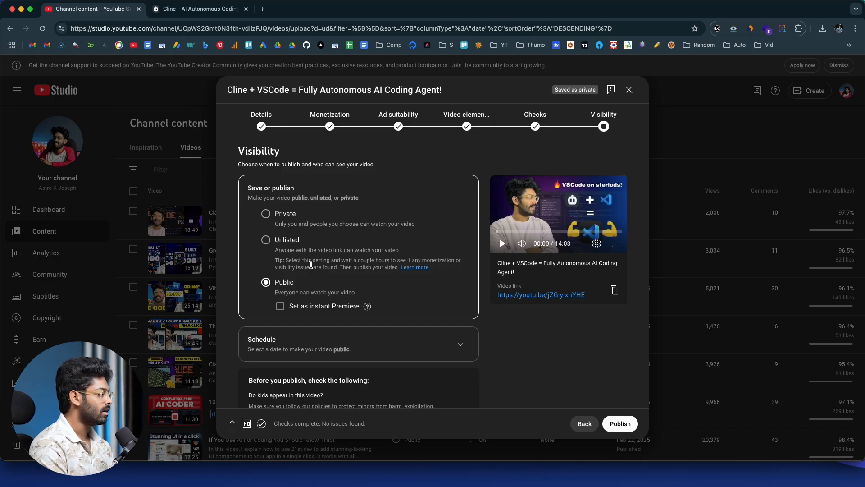
scroll(311, 265, down, 2)
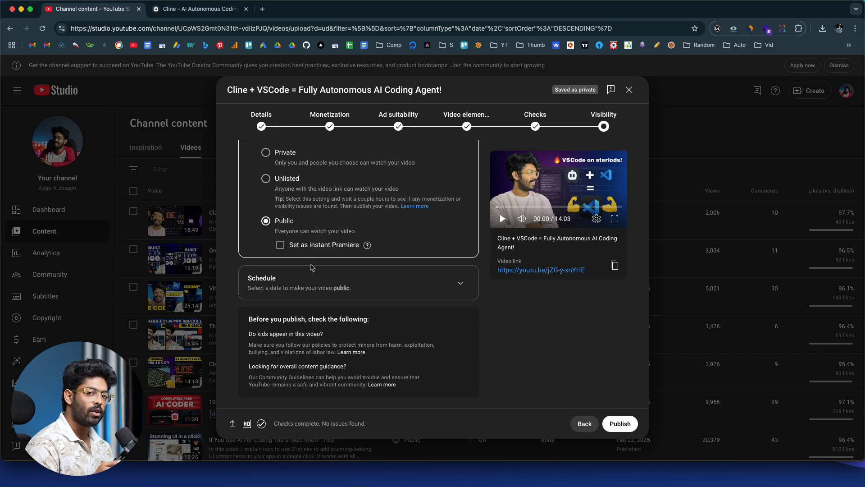
Set the scheduled release to Mar 8, 2025 at 4:45 PM and confirm the schedule.
click(463, 283)
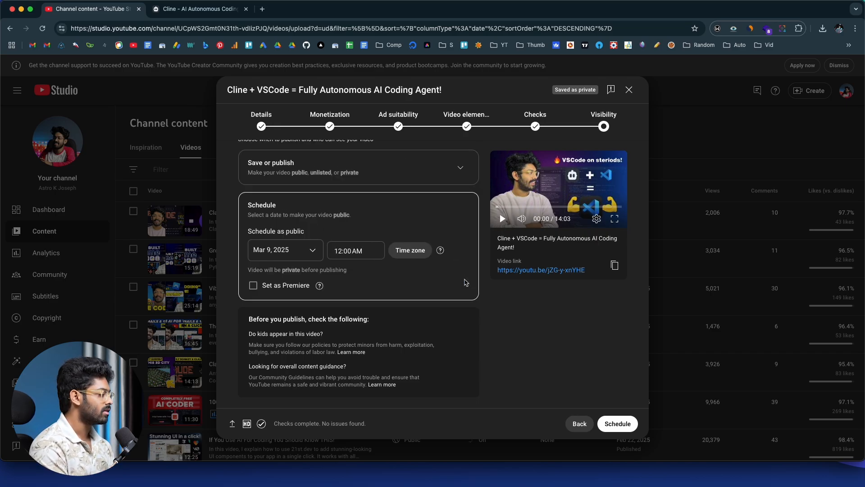
click(305, 254)
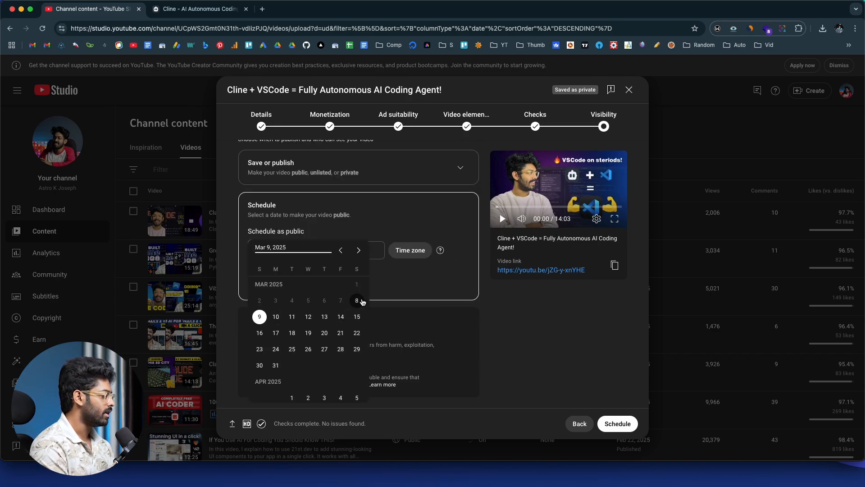
click(356, 302)
click(356, 251)
scroll(356, 357, down, 15)
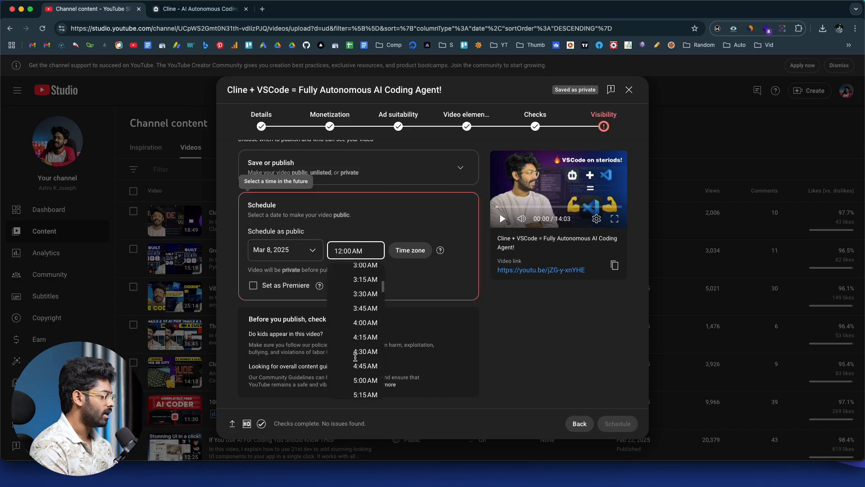
scroll(356, 358, down, 5)
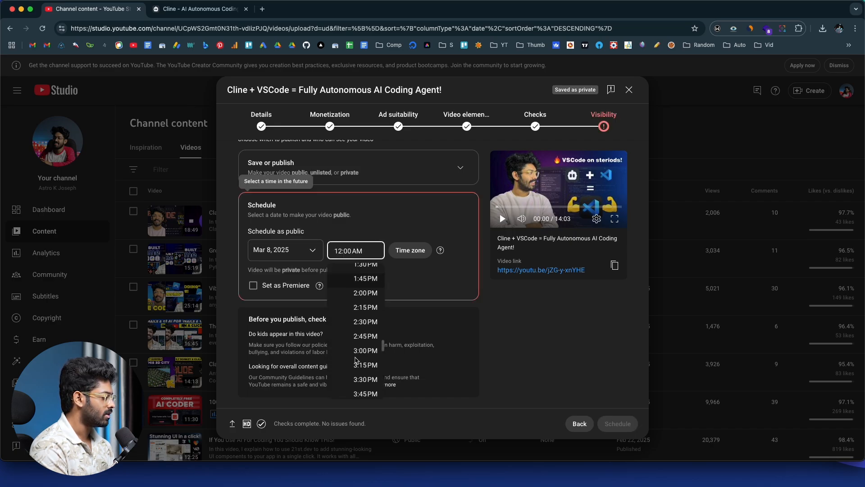
scroll(366, 349, down, 2)
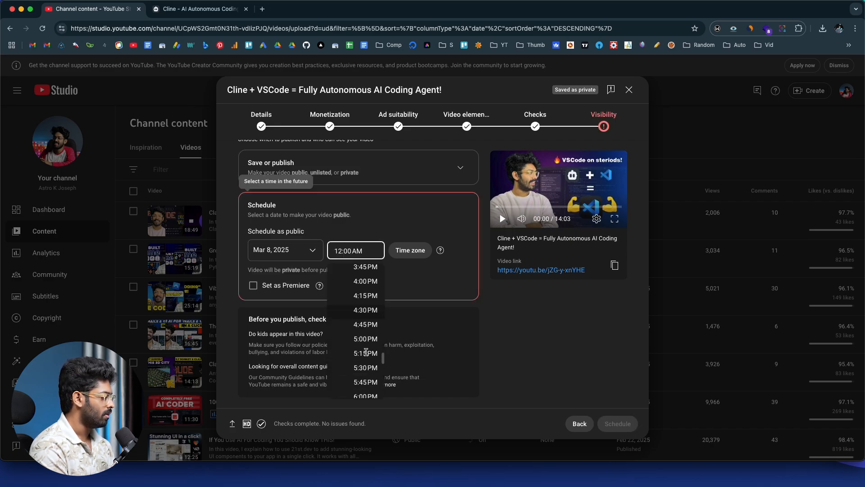
click(369, 328)
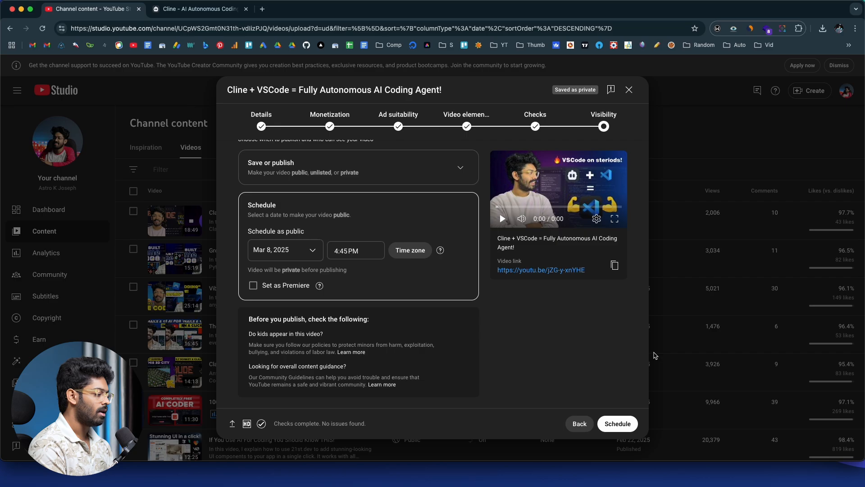
click(622, 425)
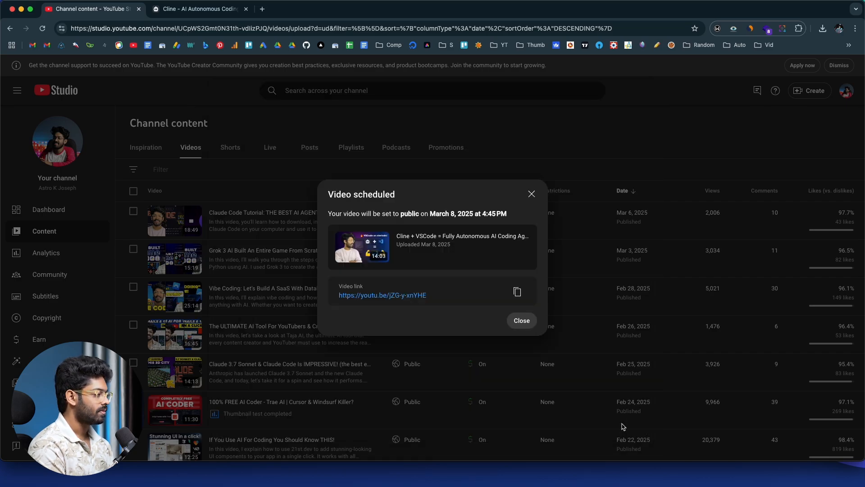